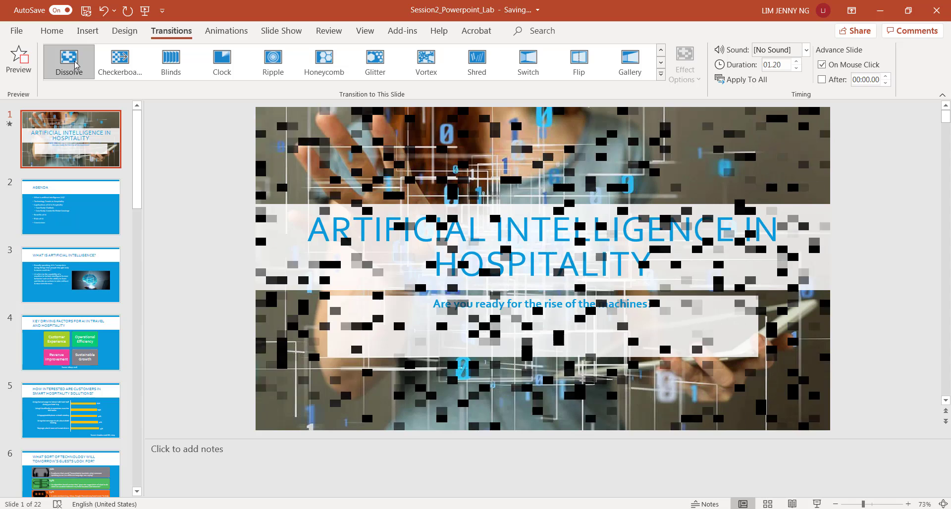
Give the title slide the Rotate transition, keeping its duration at 02.00 seconds.
left_click(637, 67)
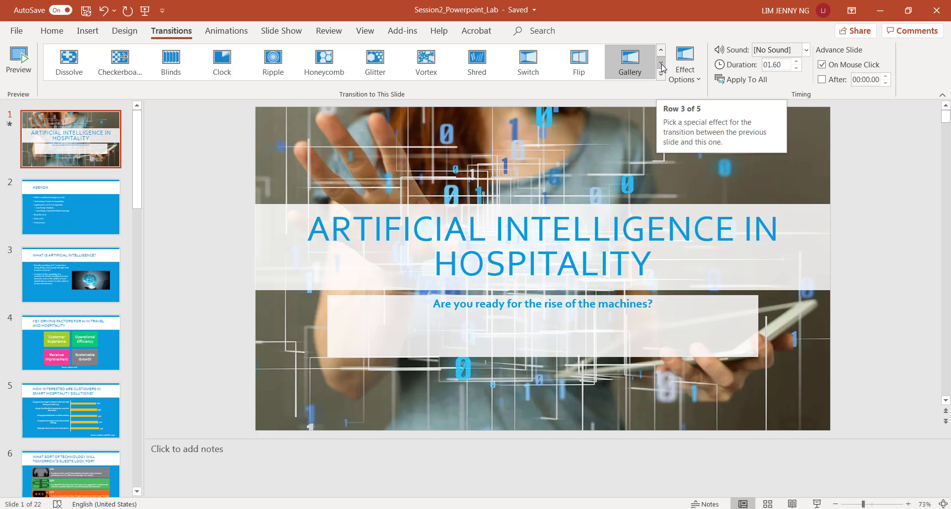
left_click(662, 74)
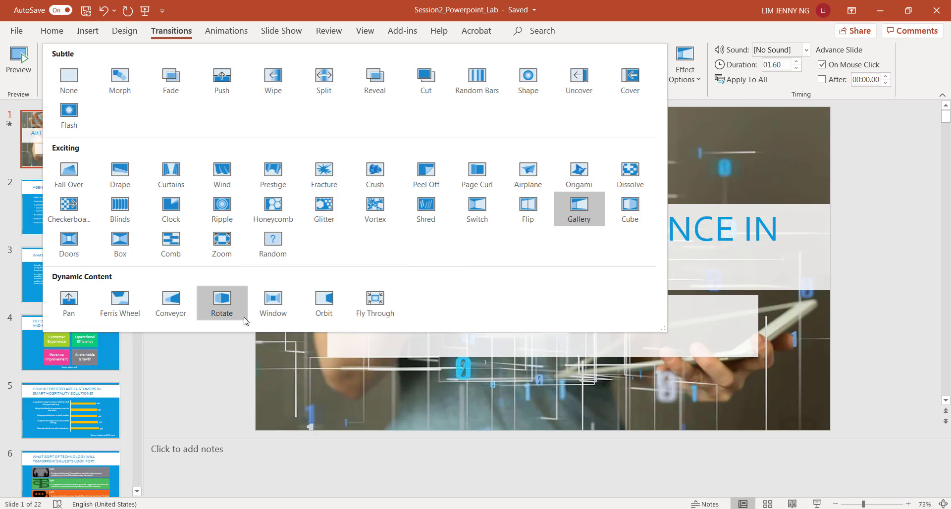
left_click(222, 303)
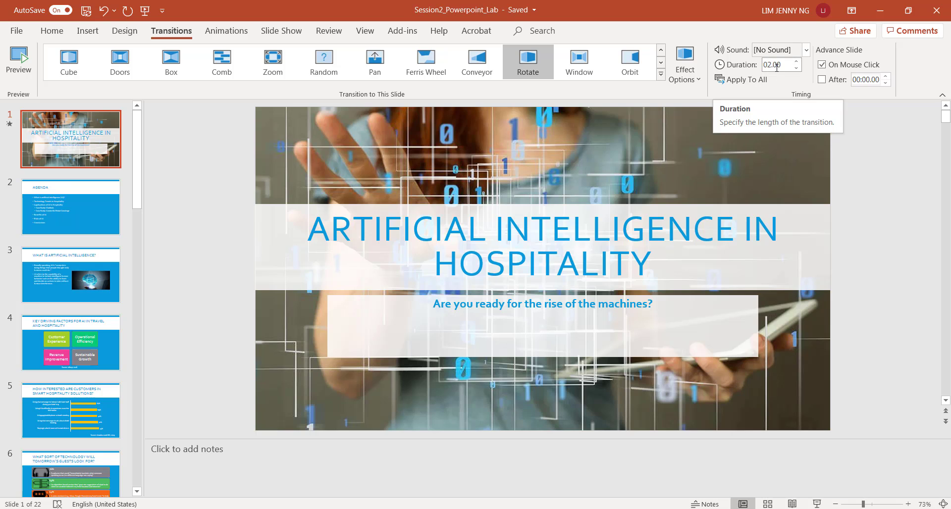
left_click(780, 64)
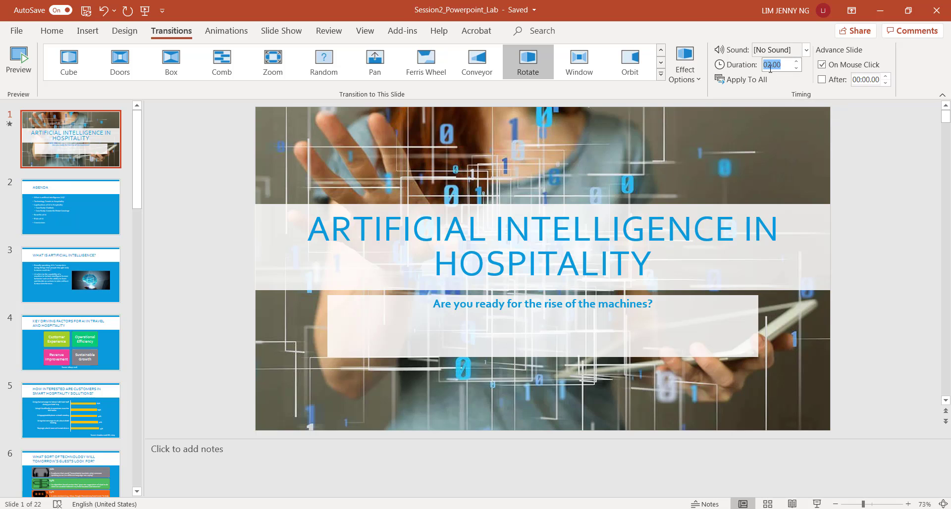
left_click(775, 66)
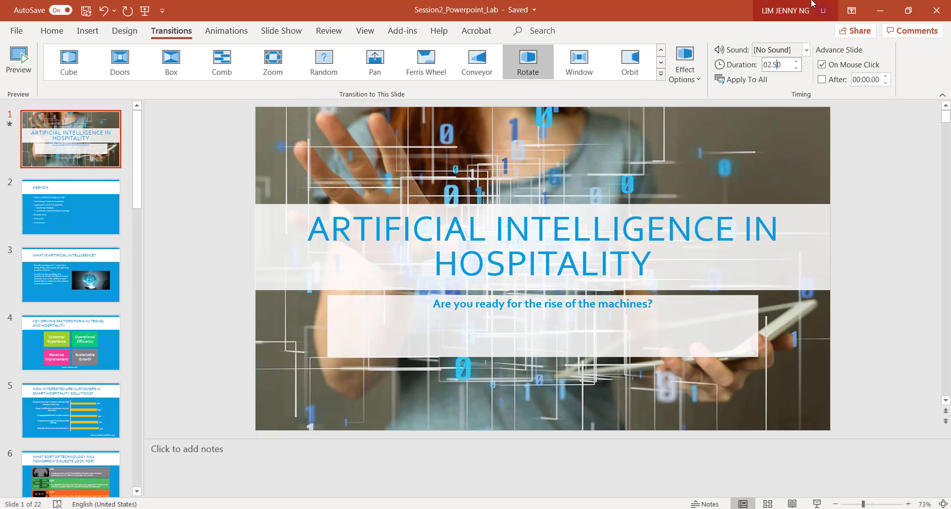
key("BackSpace")
type("1")
key("BackSpace")
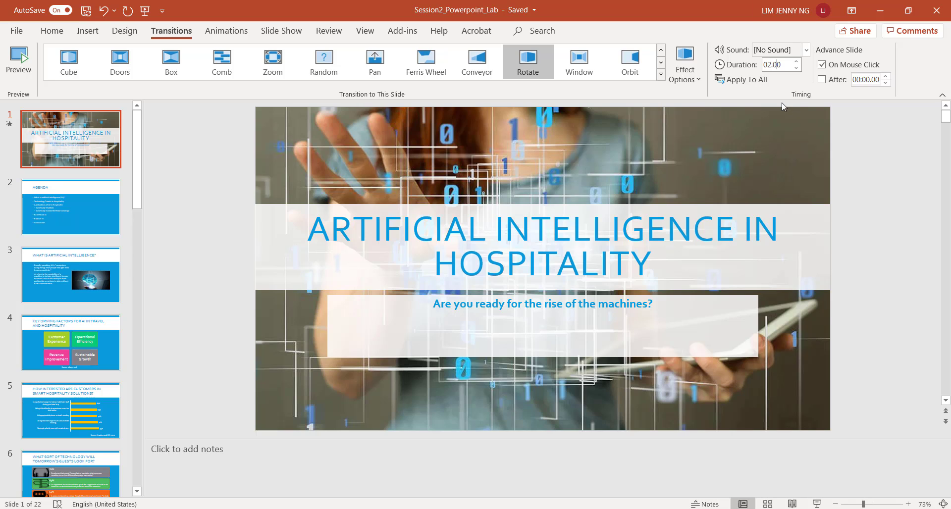
left_click(392, 142)
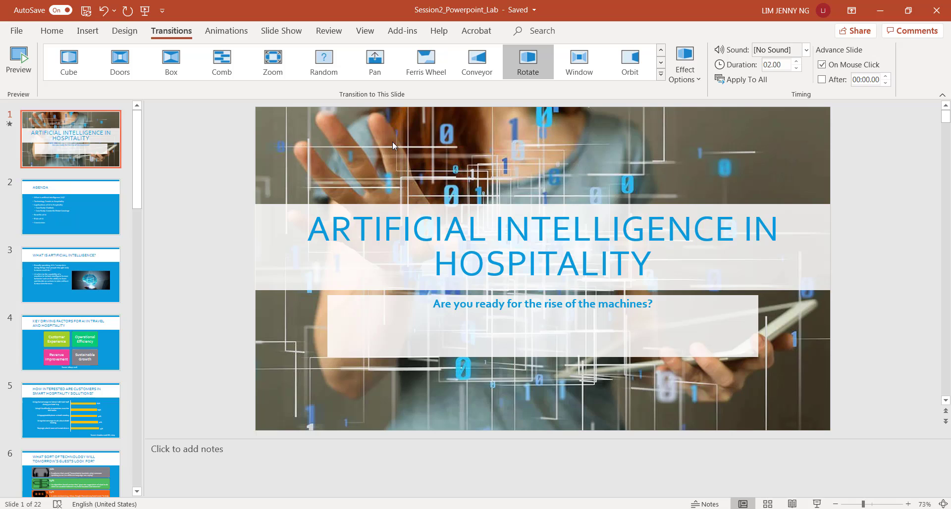
Apply a Fade entrance to the Agenda slide's bullet list, set to By Paragraph.
left_click(22, 205)
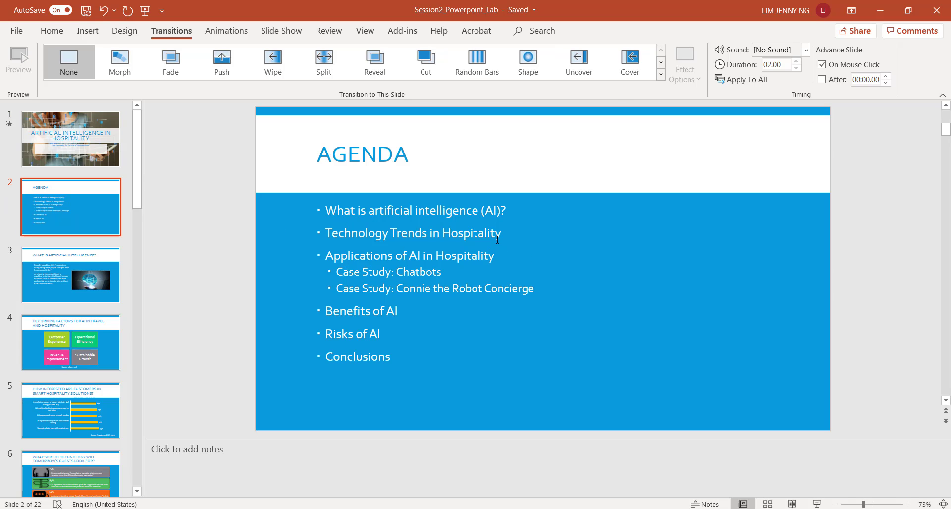
left_click(384, 214)
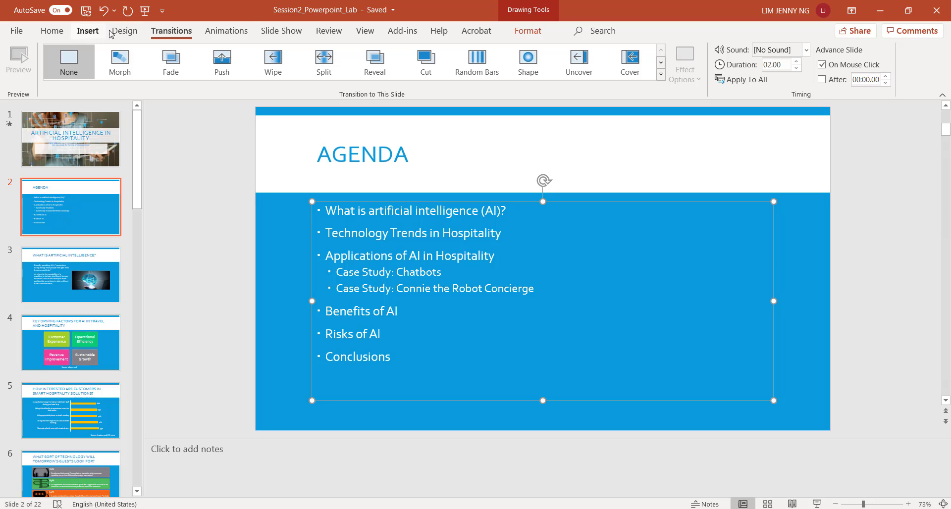
left_click(227, 31)
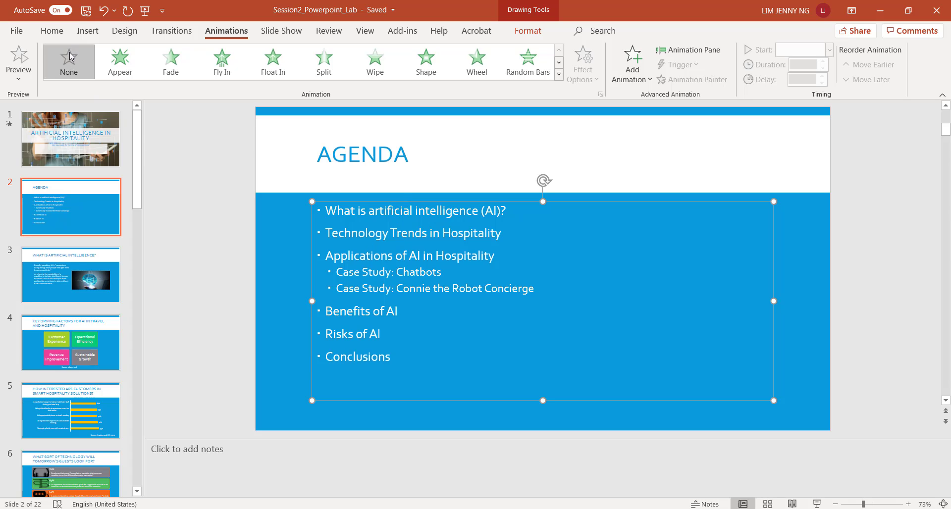
left_click(559, 75)
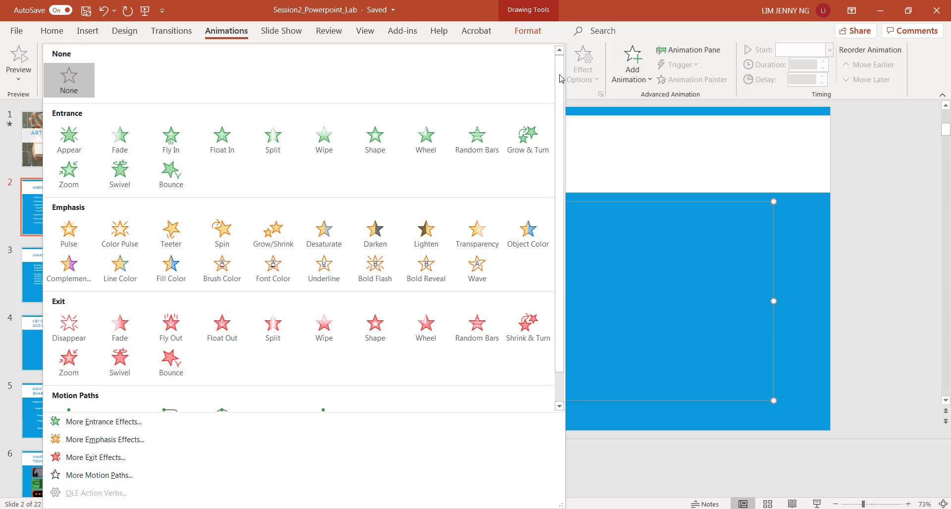
left_click(110, 139)
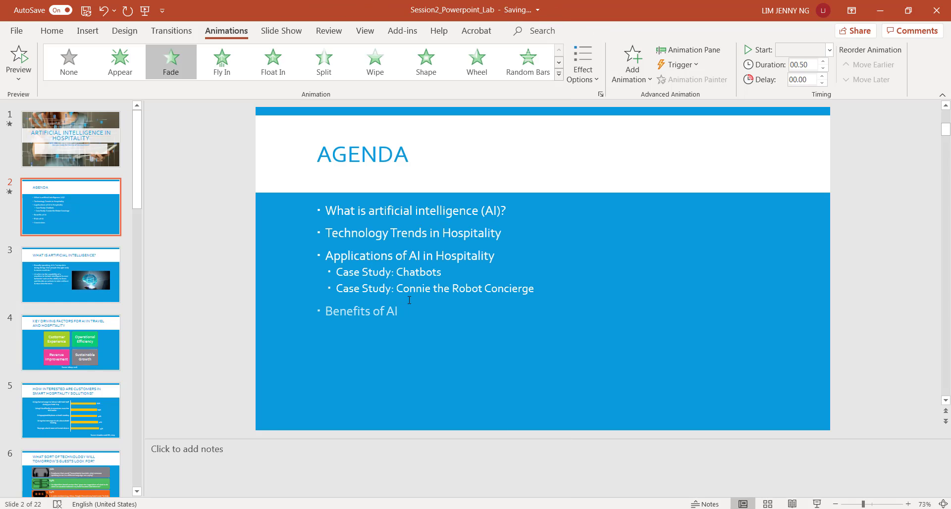
left_click(598, 82)
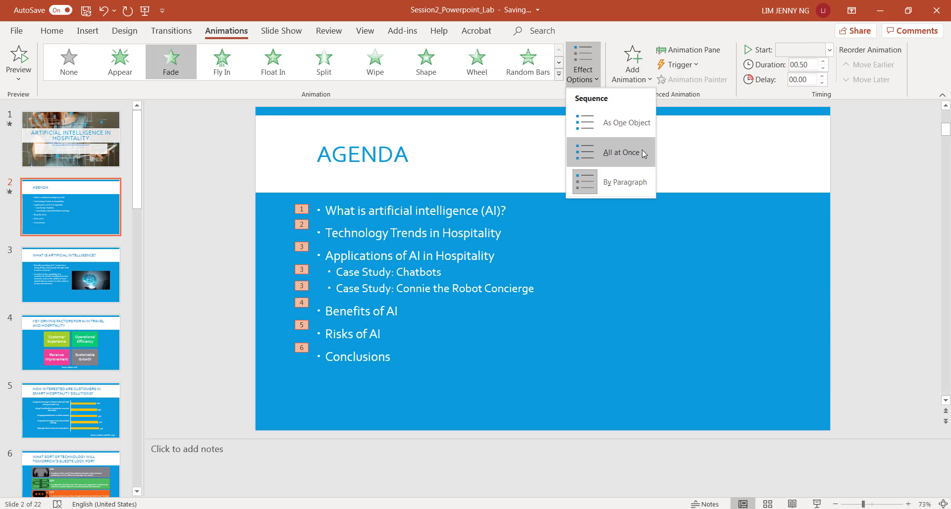
left_click(627, 186)
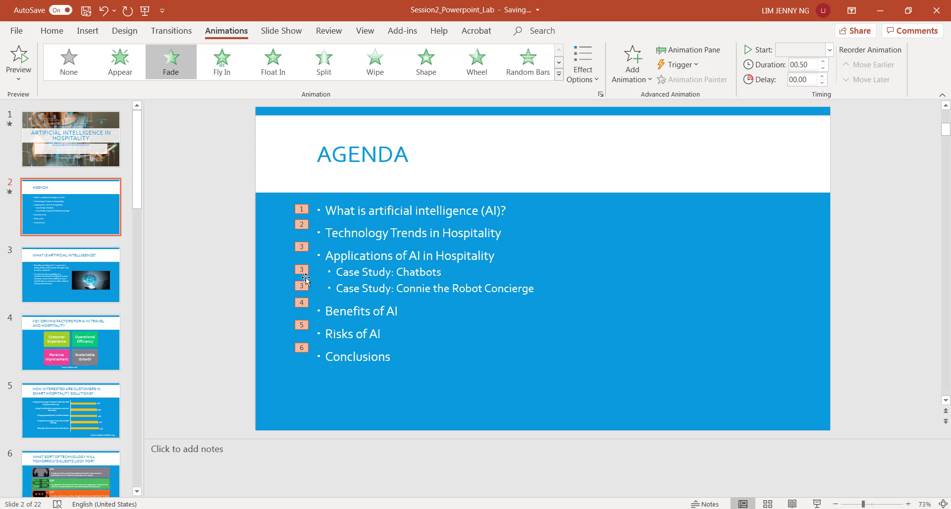
Give slide 4's driving-factors SmartArt a Fly In entrance from the top-left.
left_click(103, 340)
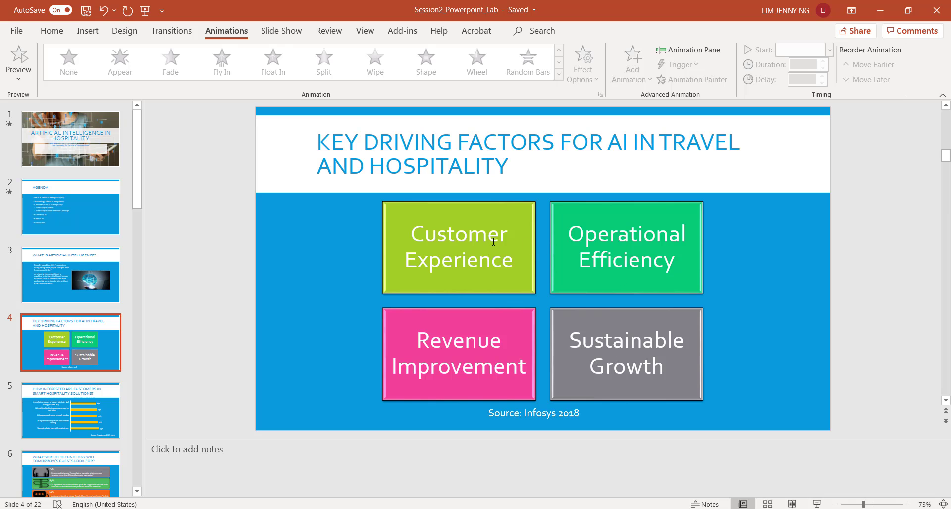
left_click(542, 222)
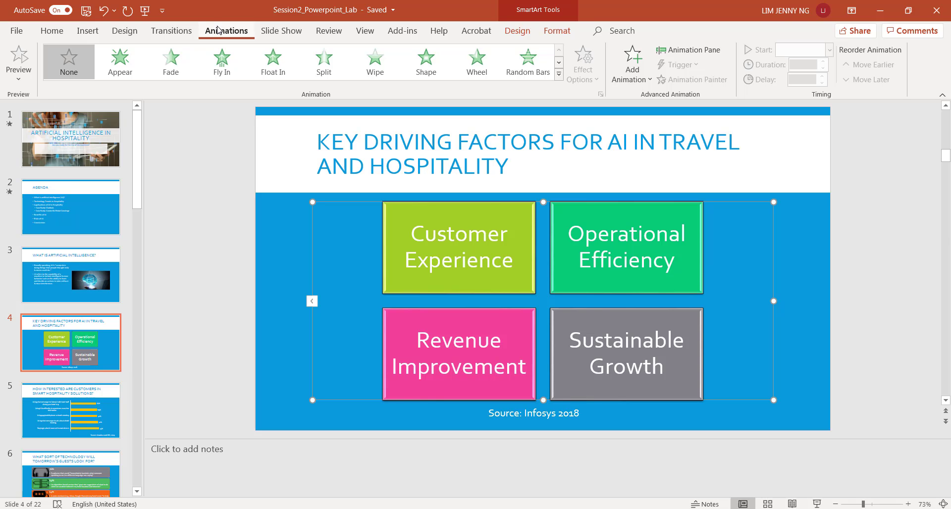
left_click(221, 62)
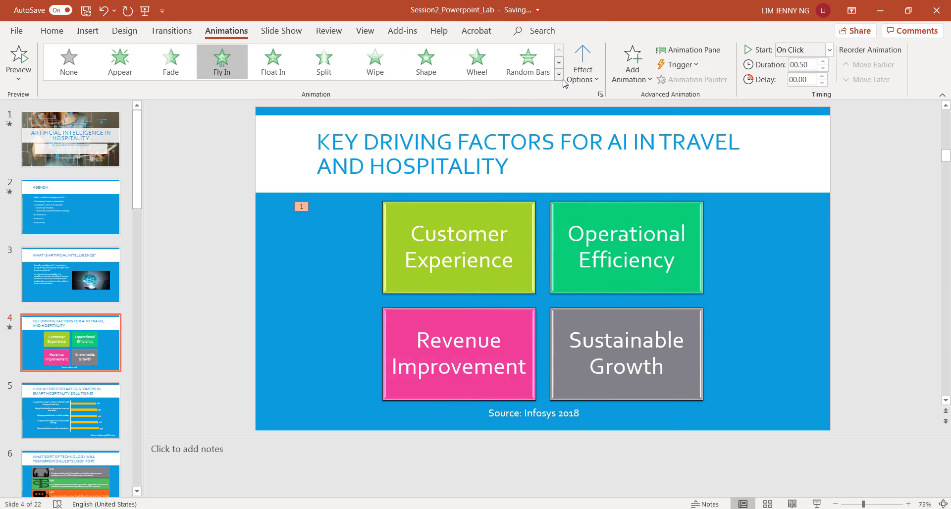
left_click(583, 69)
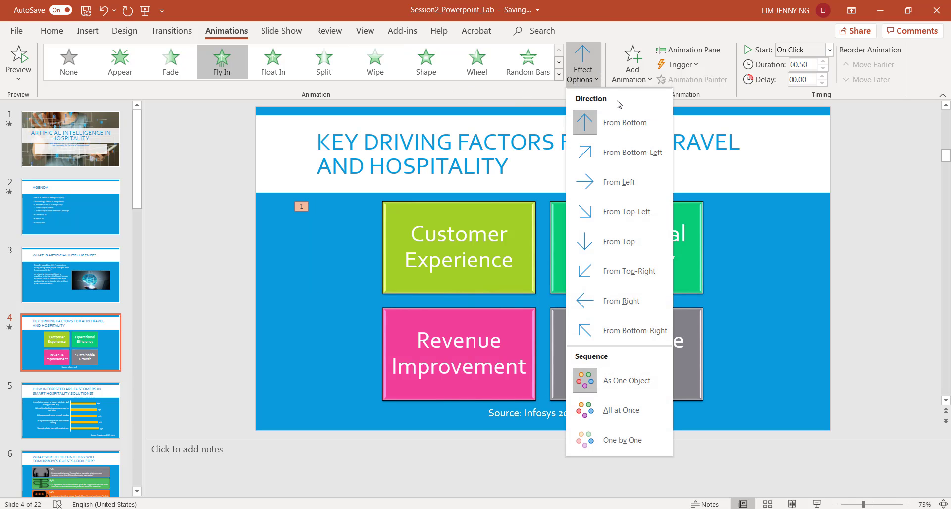
left_click(621, 154)
left_click(583, 69)
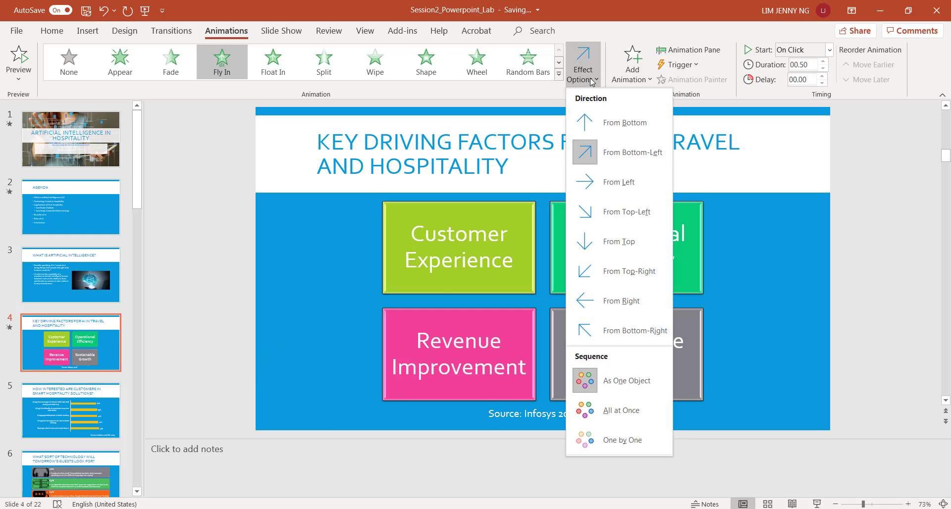
left_click(621, 175)
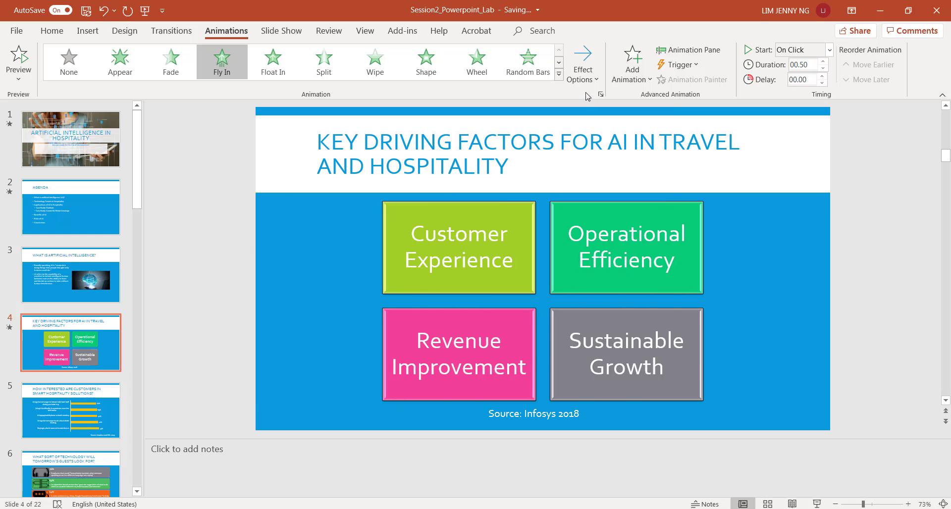
left_click(588, 80)
left_click(618, 206)
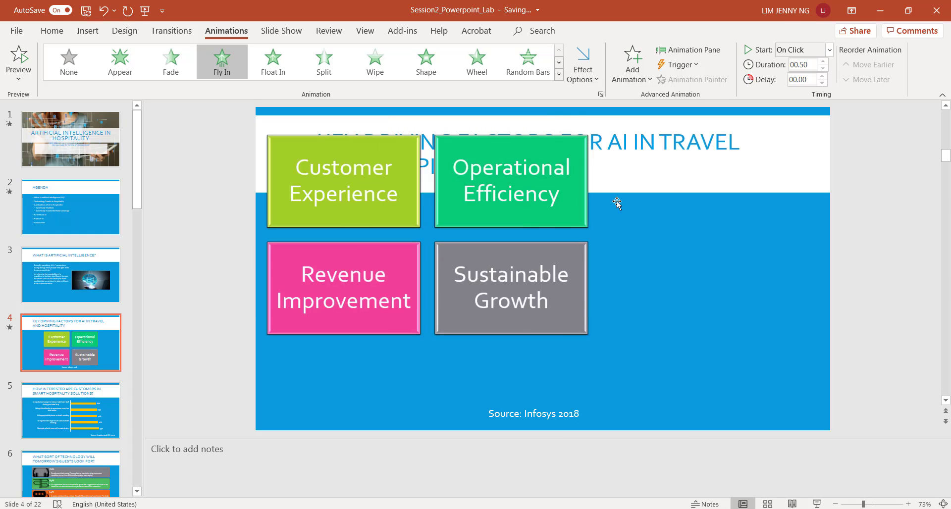
Set the driving-factor boxes to fly in one by one, then go to slide 6.
left_click(588, 79)
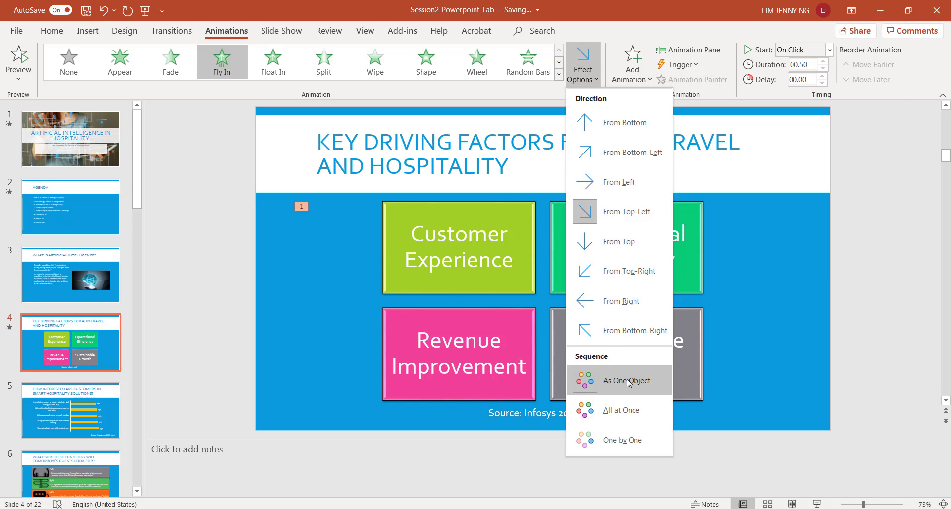
left_click(622, 440)
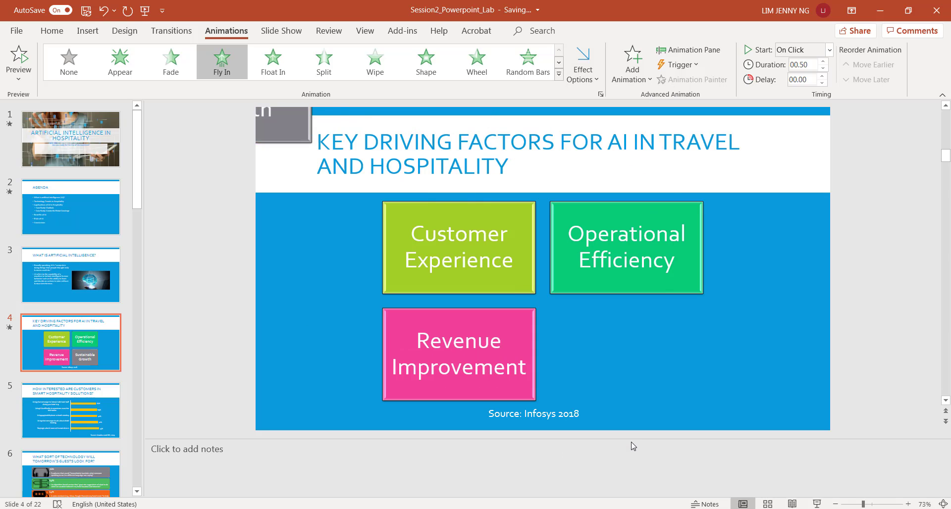
left_click(593, 79)
left_click(592, 79)
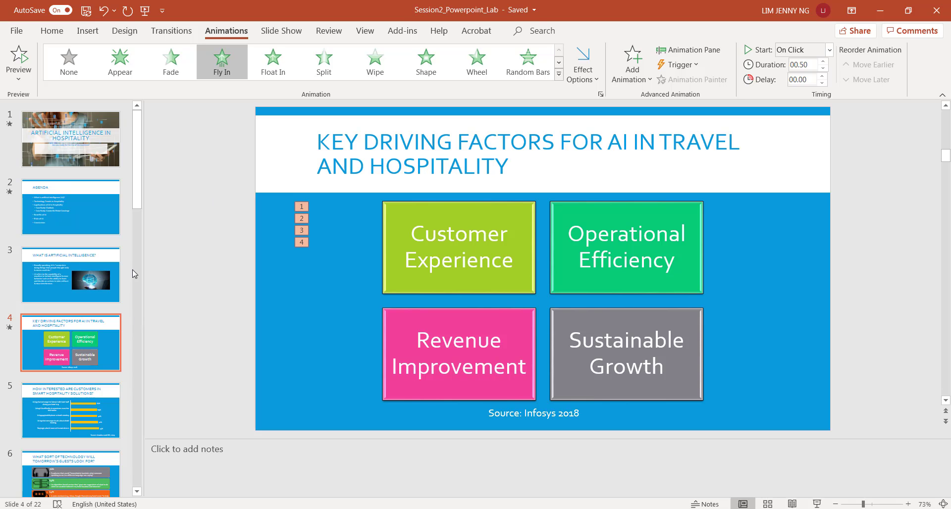
left_click(102, 473)
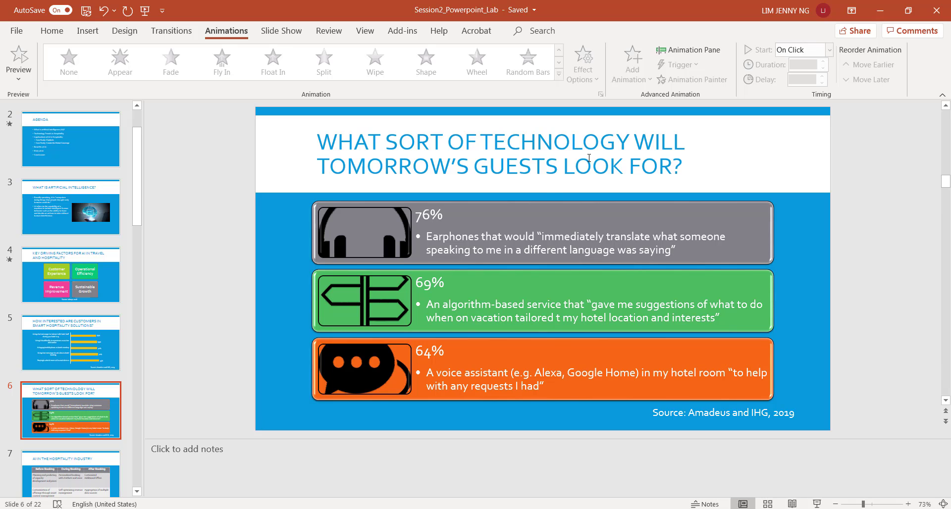
Apply a Fade entrance to slide 6's three-panel technology SmartArt, one by one.
left_click(524, 208)
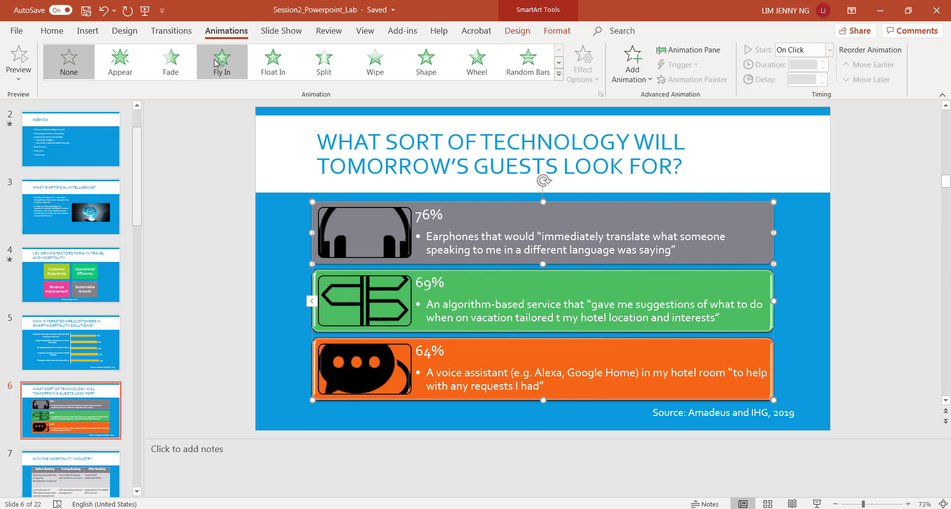
left_click(236, 33)
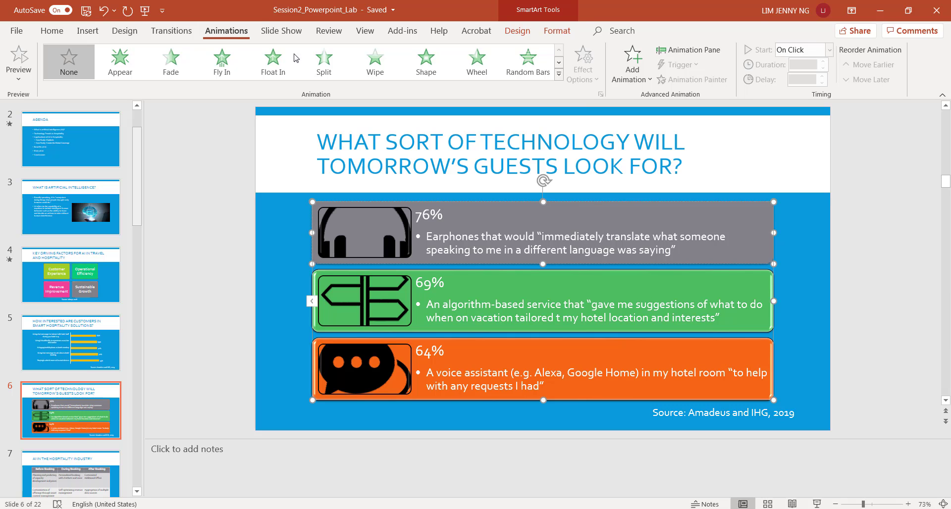
left_click(181, 72)
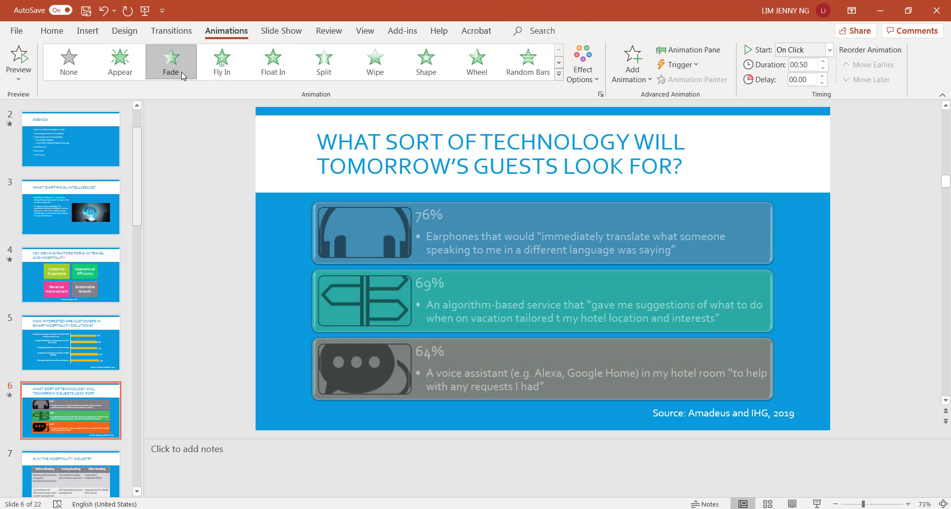
left_click(580, 78)
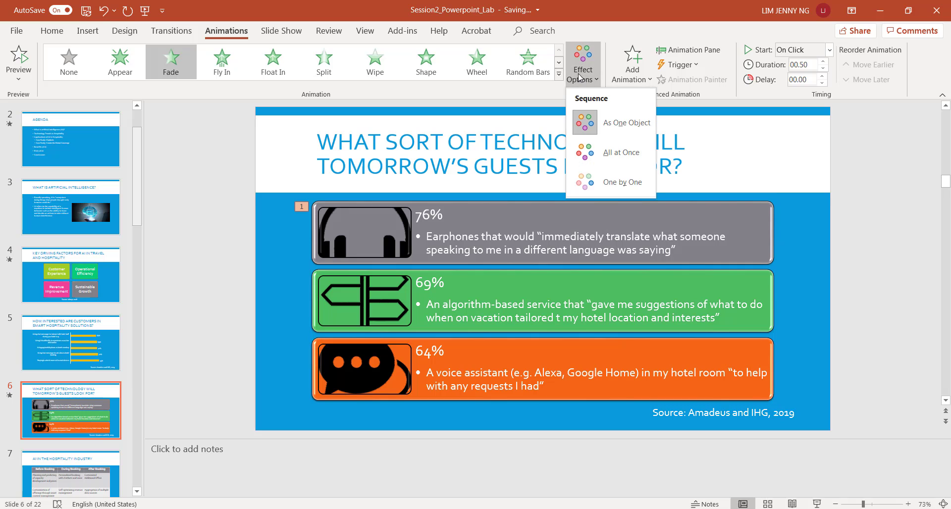
left_click(607, 183)
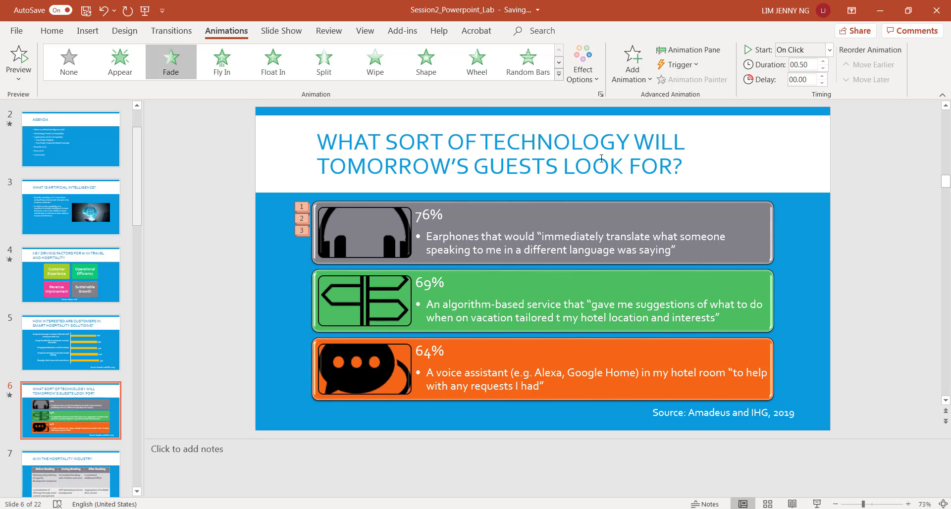
Open slide 15 on Robotic Process Automation.
scroll(138, 203, "down", 2)
left_click_drag(138, 203, 139, 326)
left_click(71, 414)
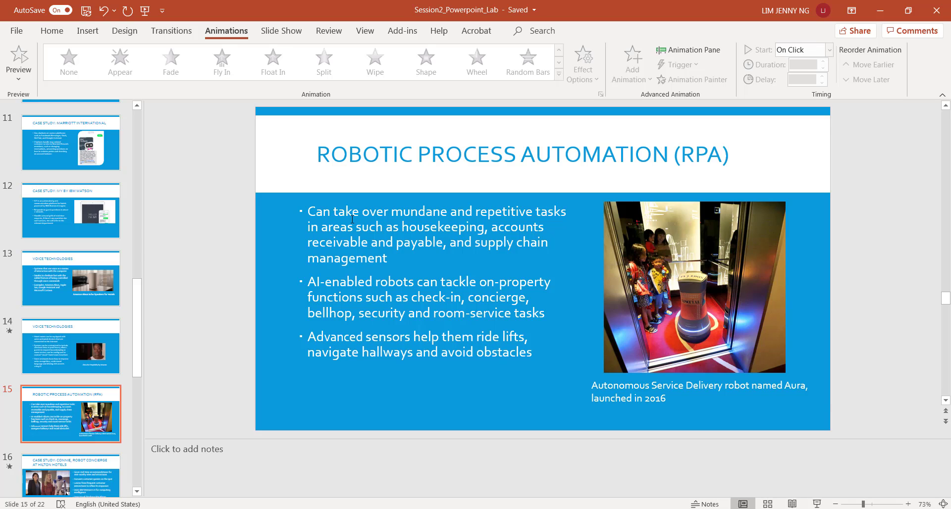
Apply a Wipe entrance from the left to slide 15's bullet text box.
left_click(397, 204)
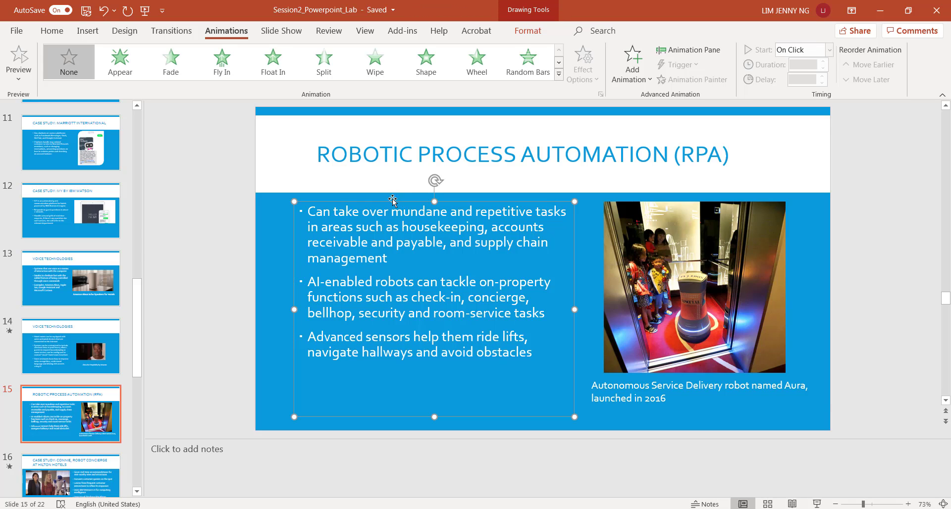
left_click(377, 64)
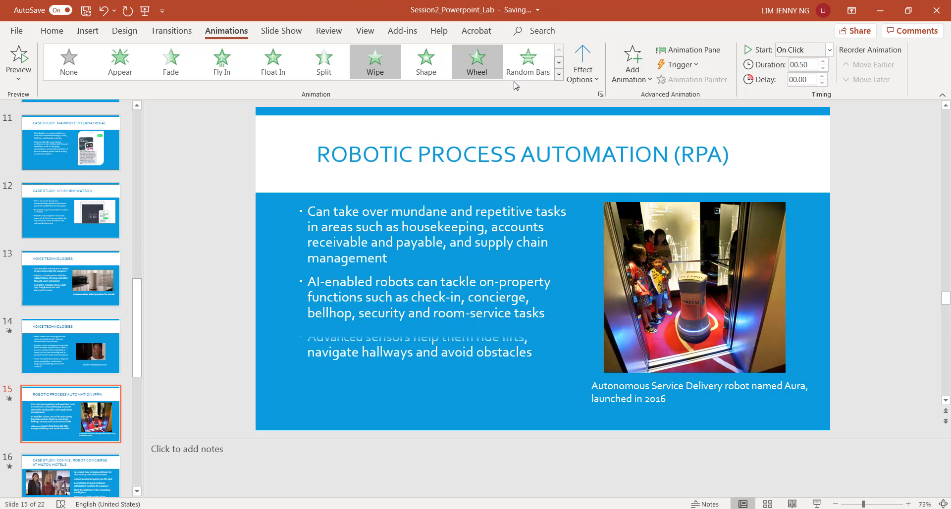
left_click(582, 74)
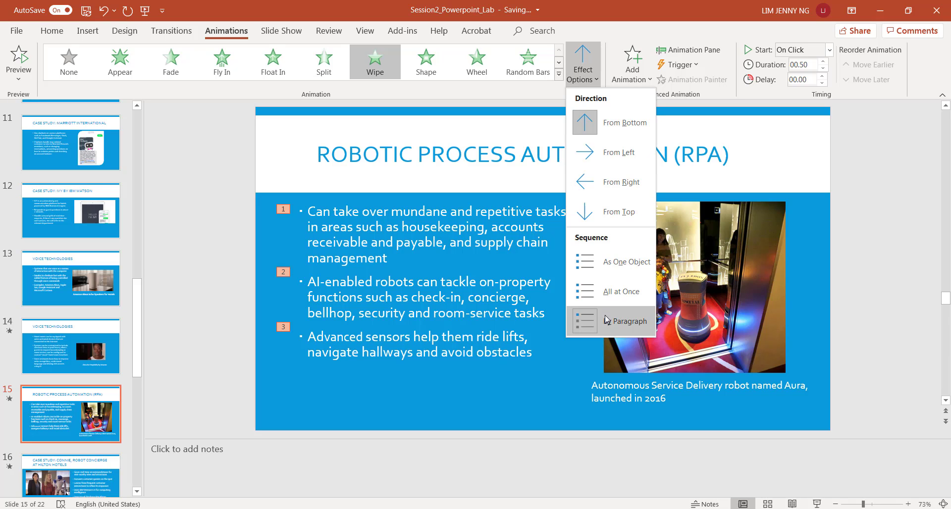
left_click(614, 156)
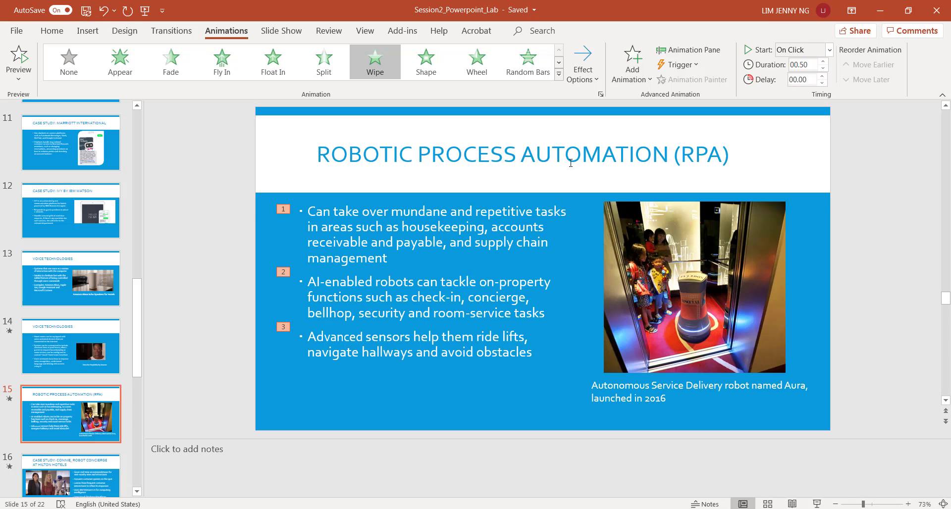
left_click(719, 231)
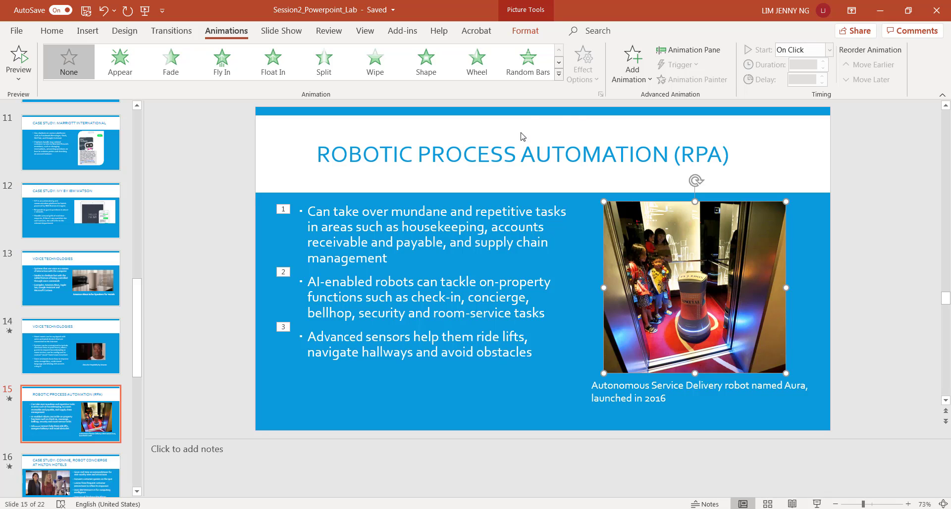
Apply the Grow & Turn entrance to the robot photo, after the bullets.
left_click(560, 65)
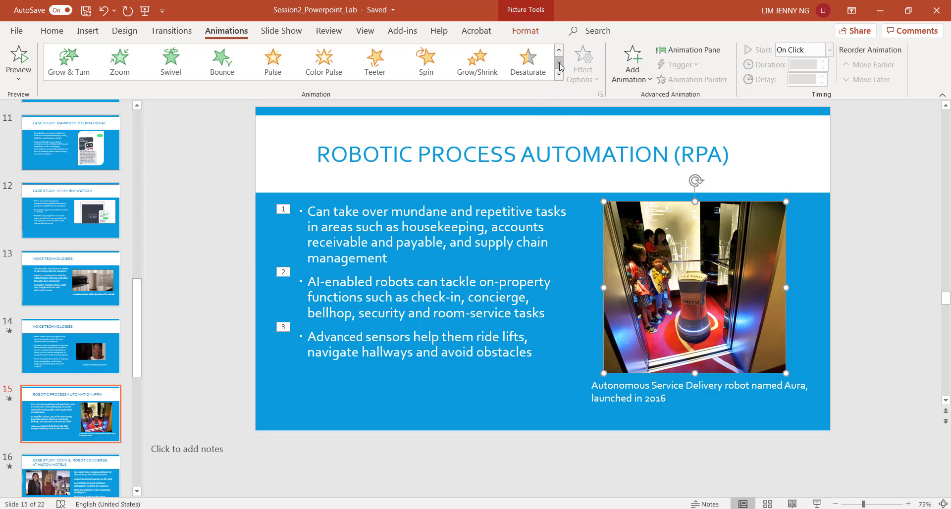
left_click(560, 63)
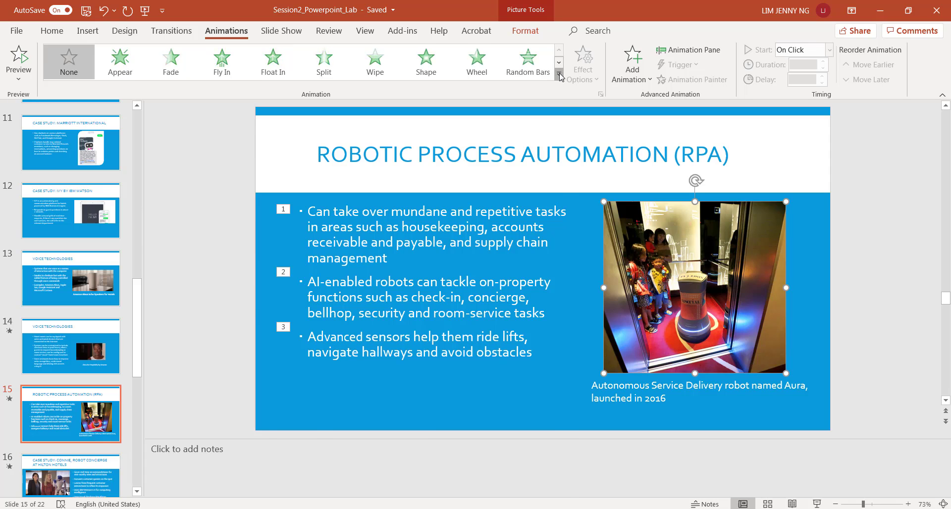
left_click(560, 74)
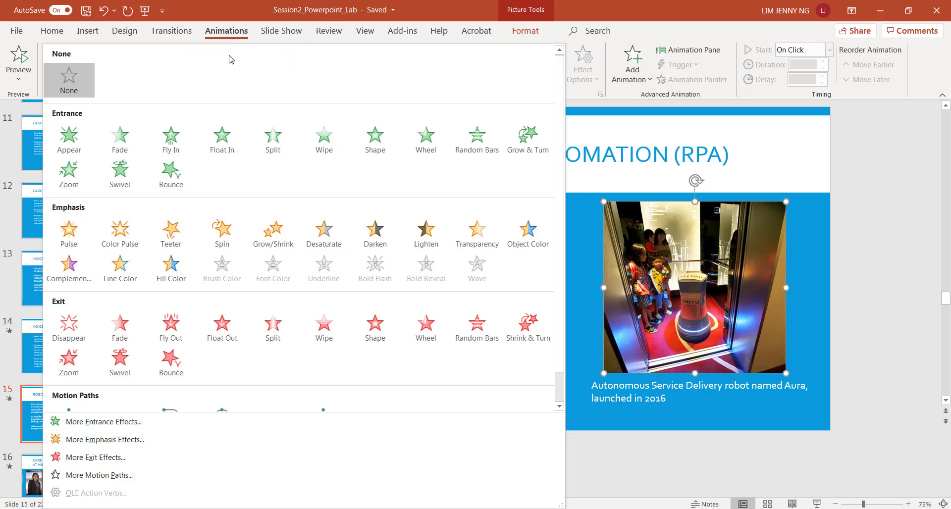
left_click(528, 141)
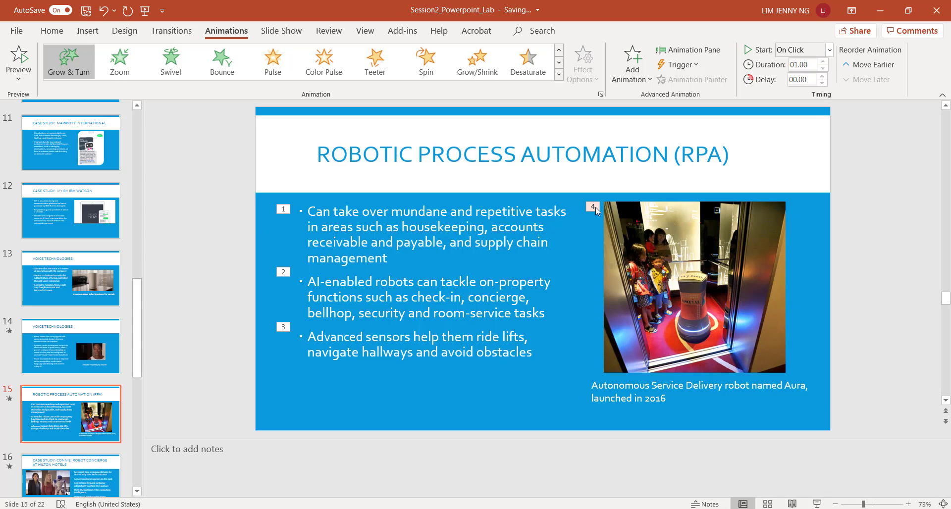
left_click(283, 209)
left_click(284, 273)
left_click(283, 327)
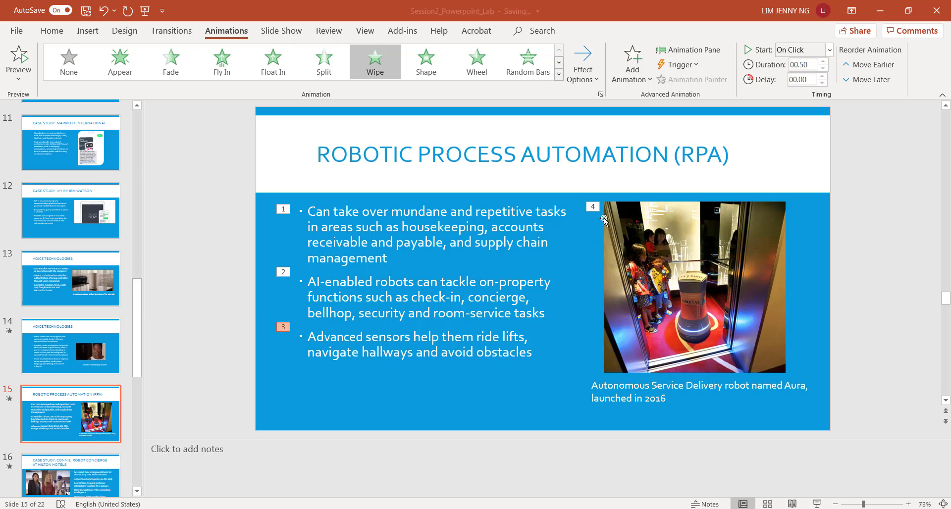
left_click(595, 205)
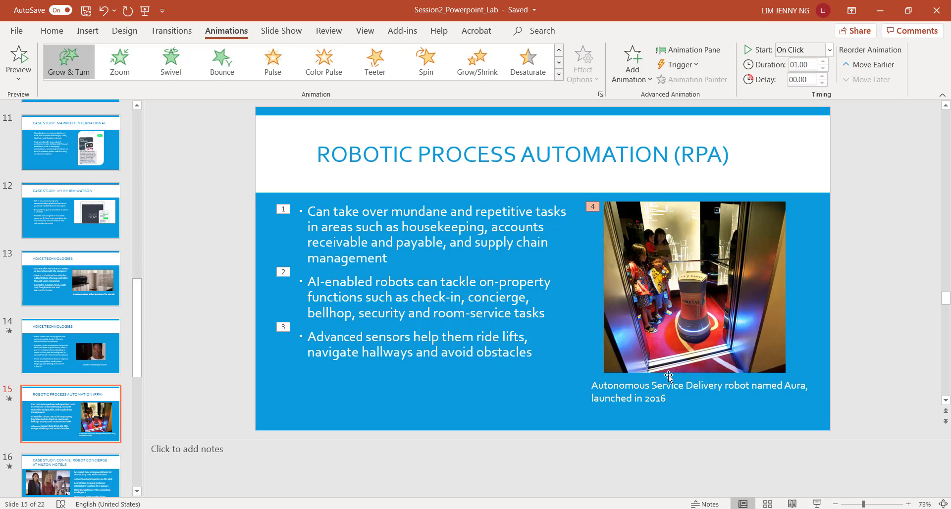
Give the photo caption a Fade entrance and check the order in the Animation Pane.
left_click(645, 396)
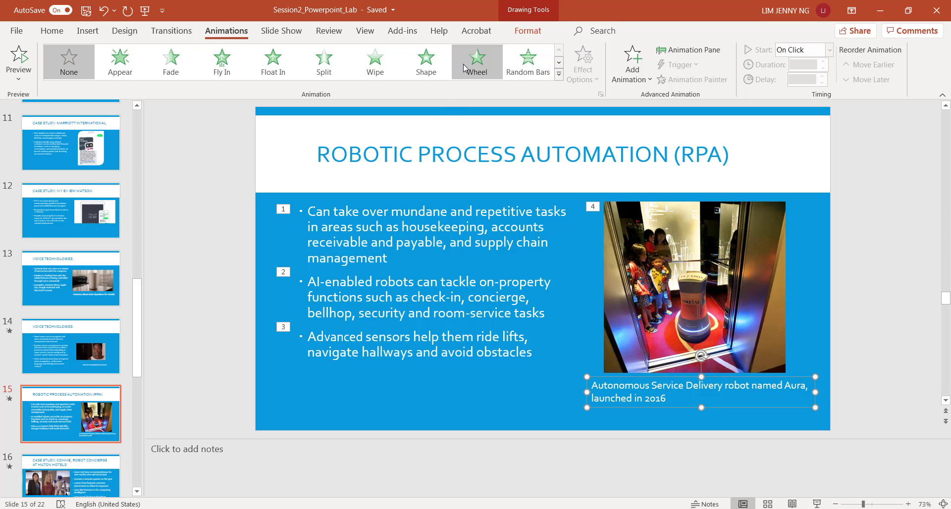
left_click(176, 70)
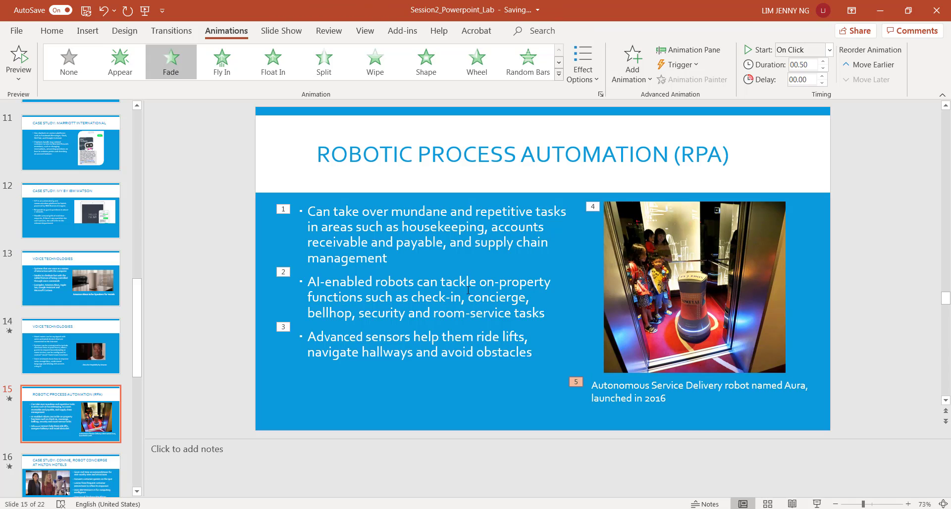
left_click(501, 381)
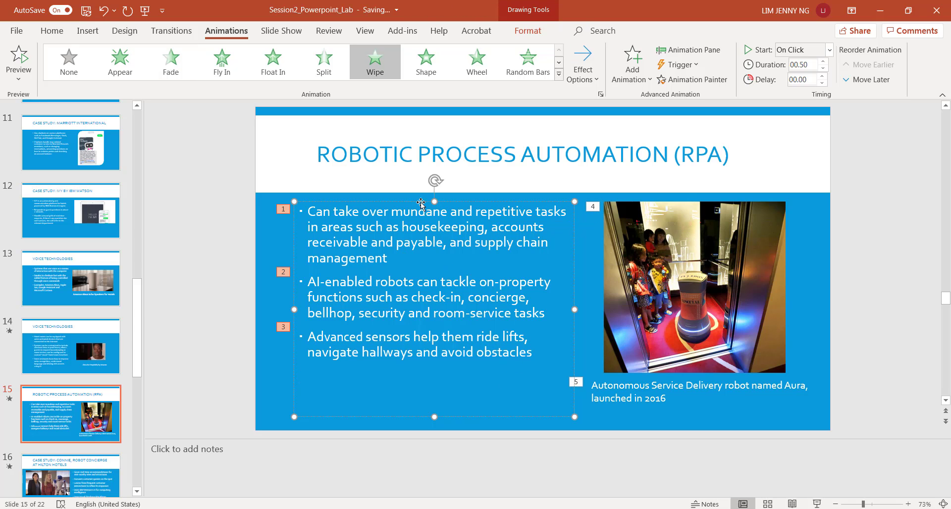
left_click(697, 52)
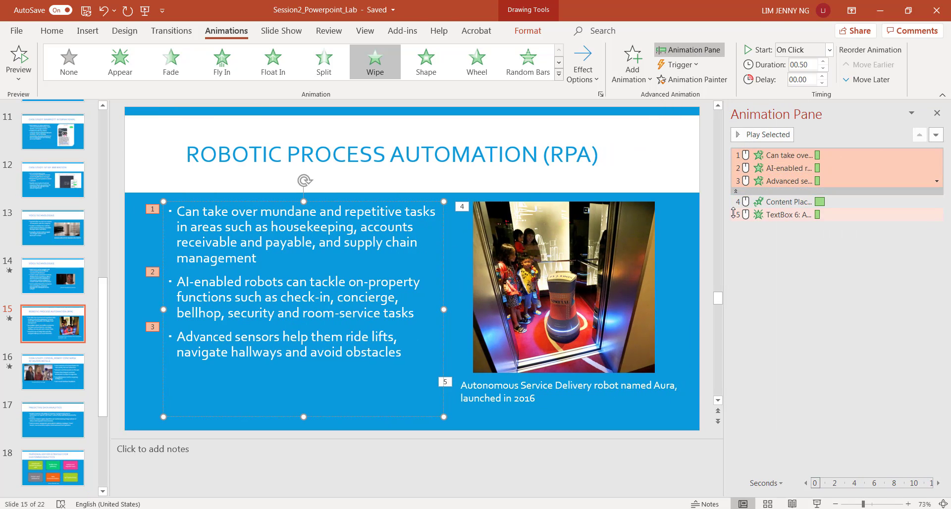
left_click(937, 115)
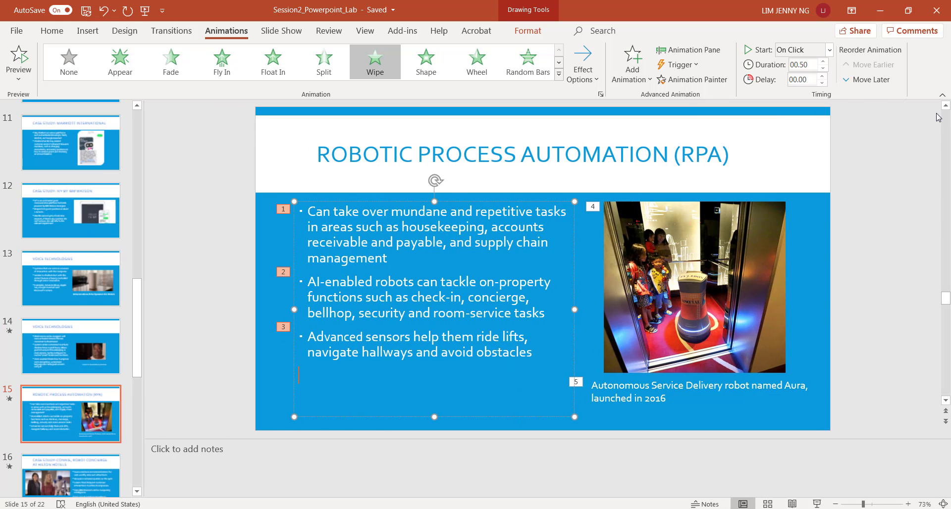
Preview slide 15's animations, then open slide 18, Personalization Strategy for Customer Analytics.
left_click(17, 56)
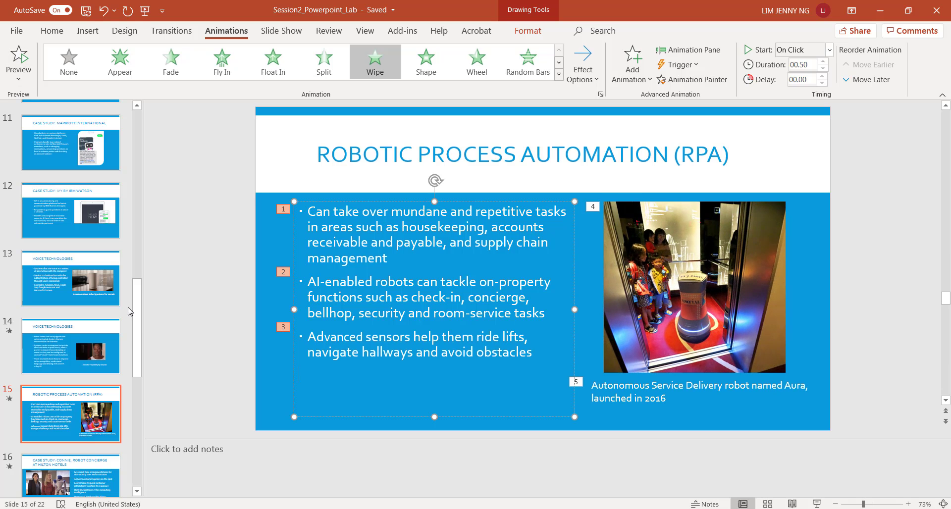
left_click_drag(137, 301, 137, 319)
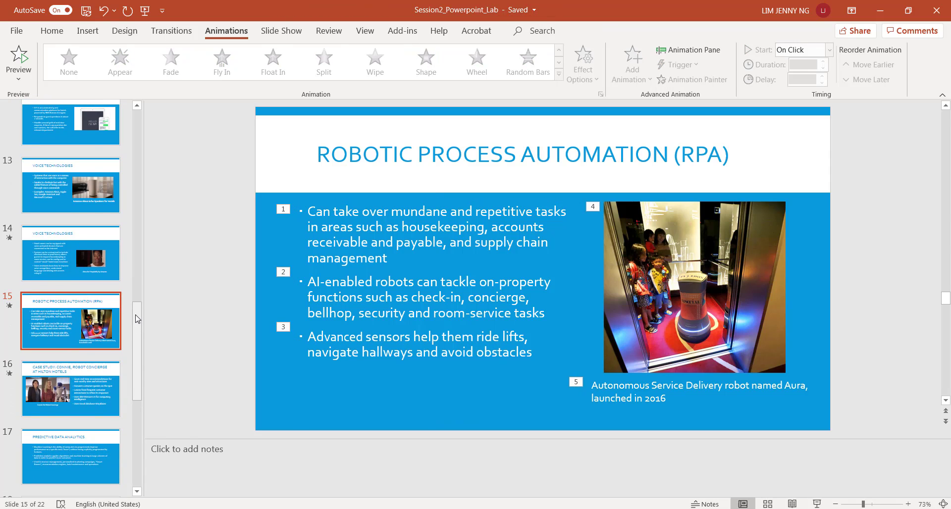
scroll(137, 319, "down", 3)
left_click(76, 337)
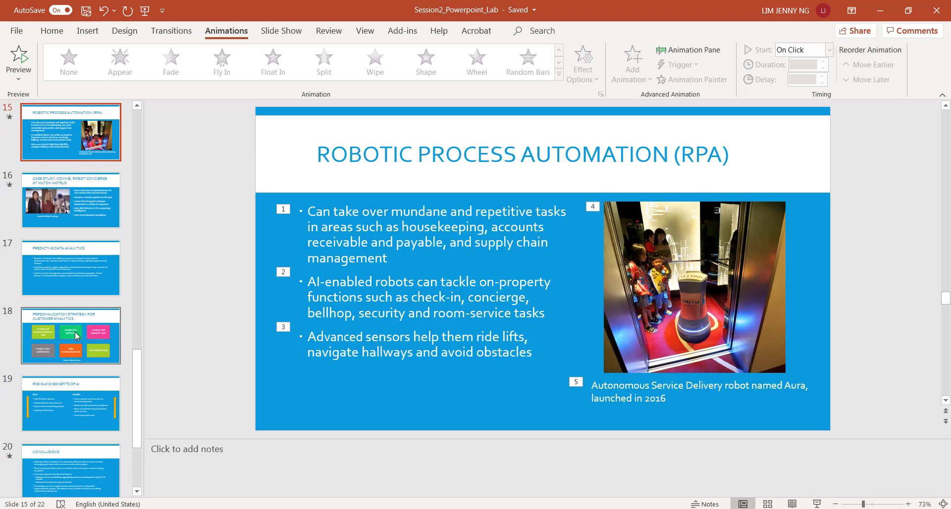
Make slide 18's diagram boxes fly in from the top-right one by one, then open slide 19.
left_click(457, 212)
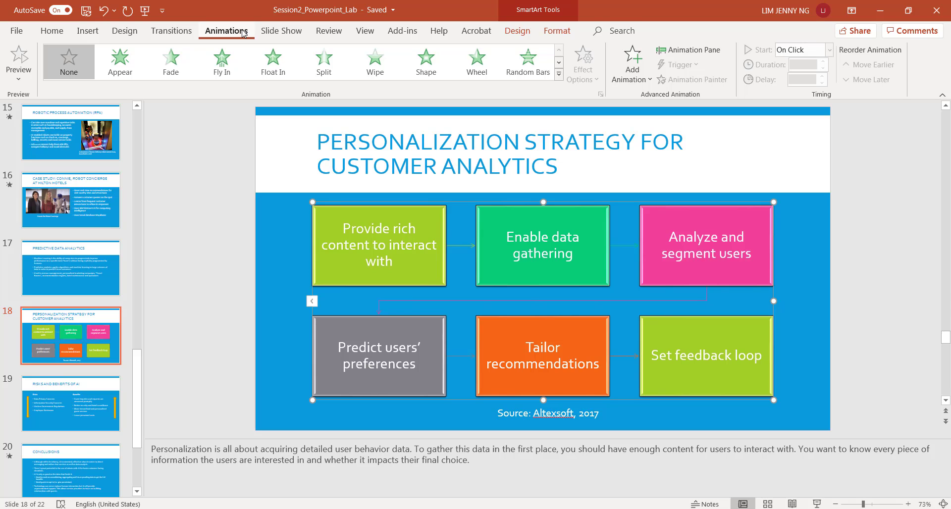
left_click(222, 62)
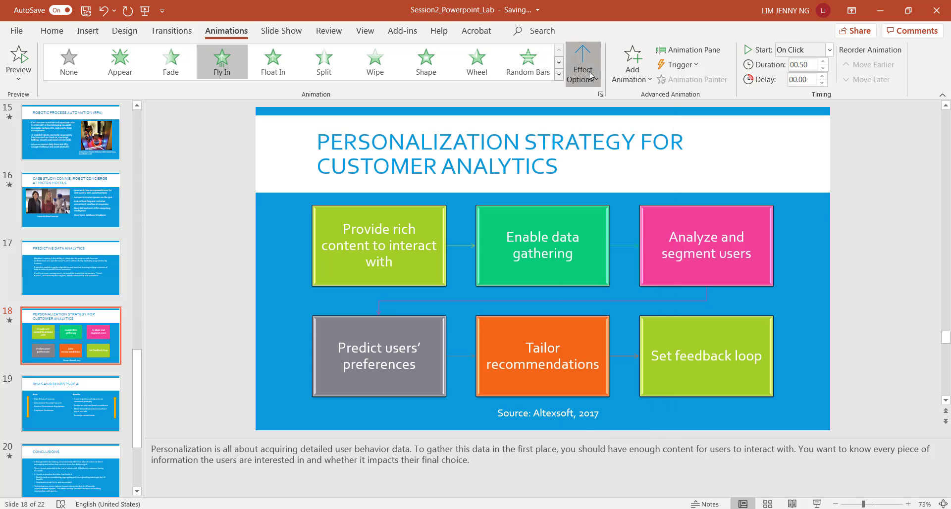
left_click(583, 69)
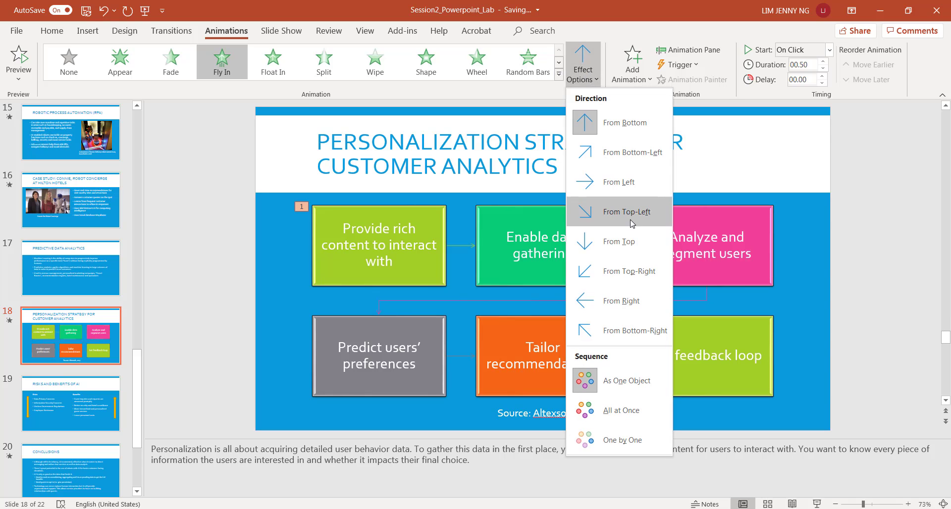
left_click(628, 271)
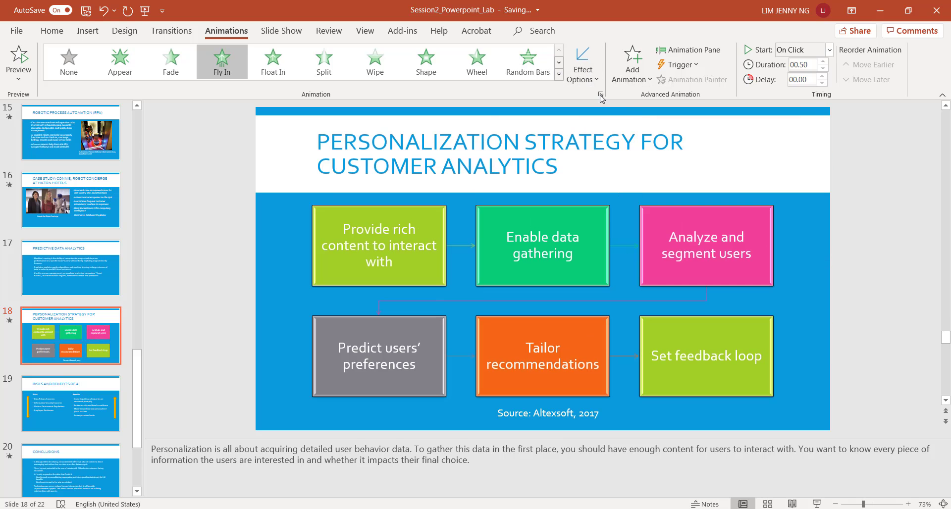
left_click(593, 72)
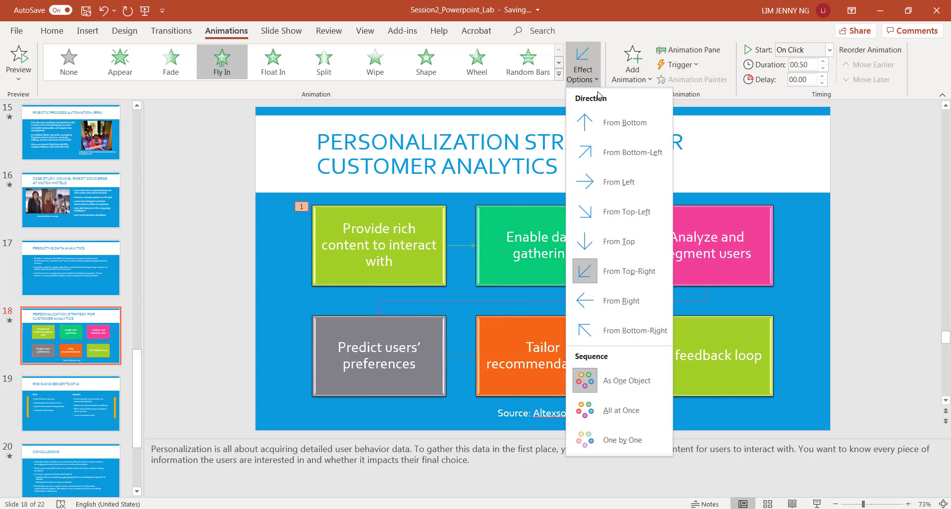
left_click(612, 439)
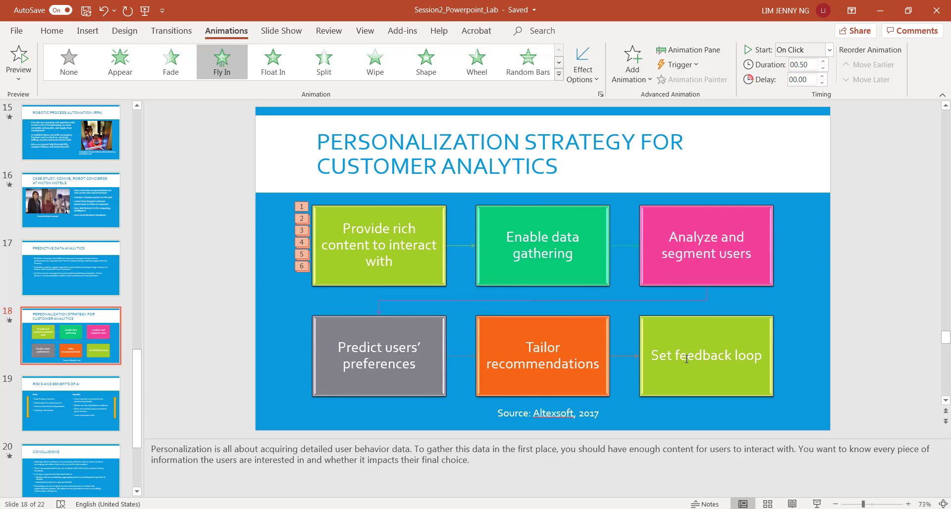
left_click(70, 405)
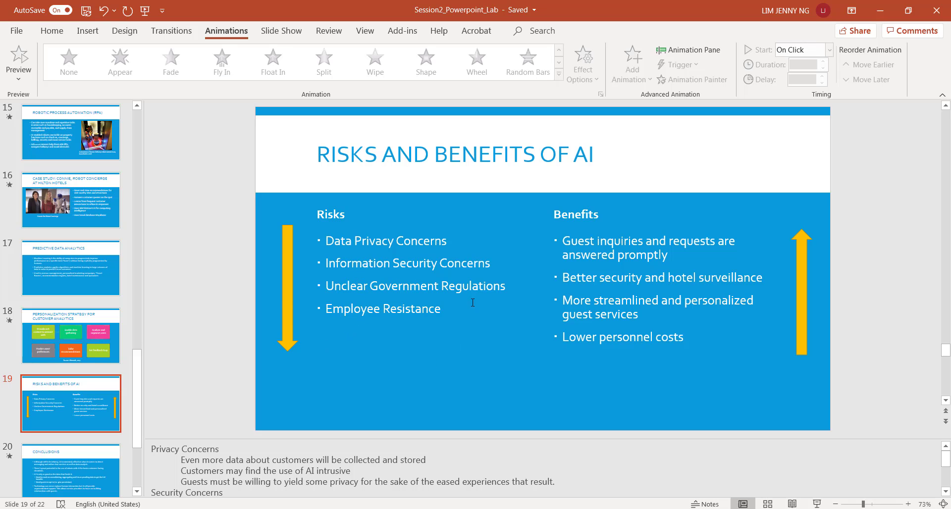
Give the left yellow down-arrow beside Risks a Wipe entrance from the top.
left_click(290, 241)
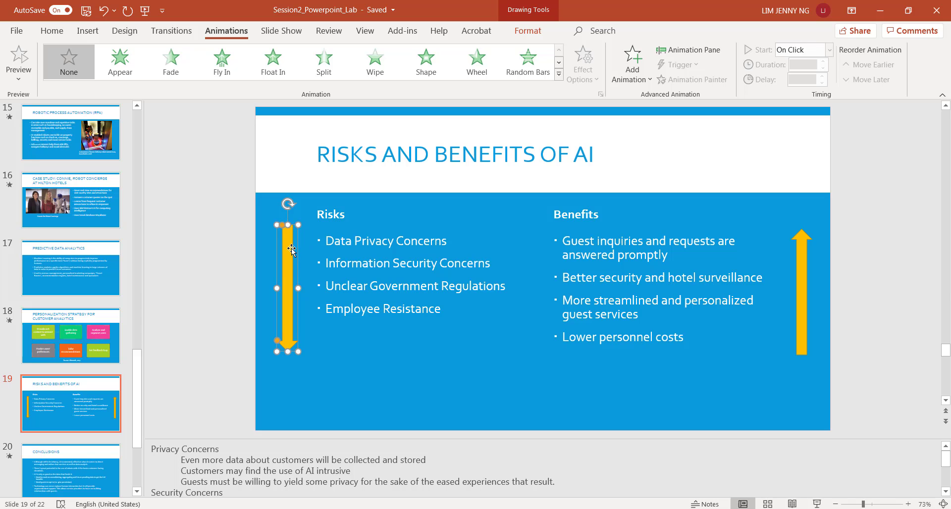
left_click(804, 268)
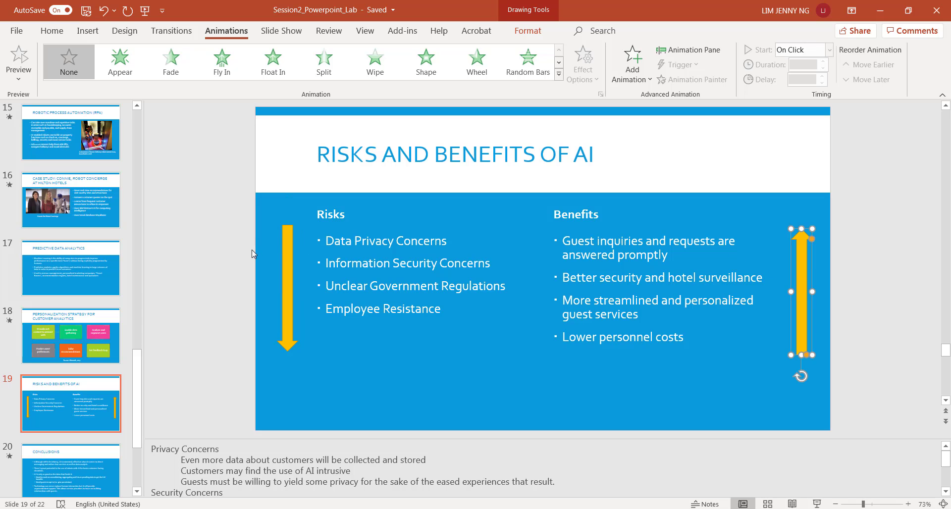
left_click(289, 234)
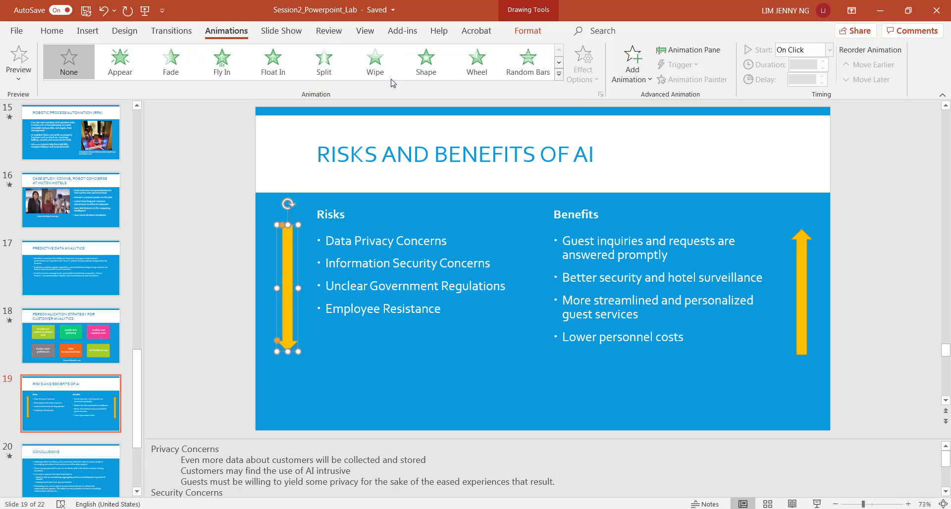
left_click(375, 62)
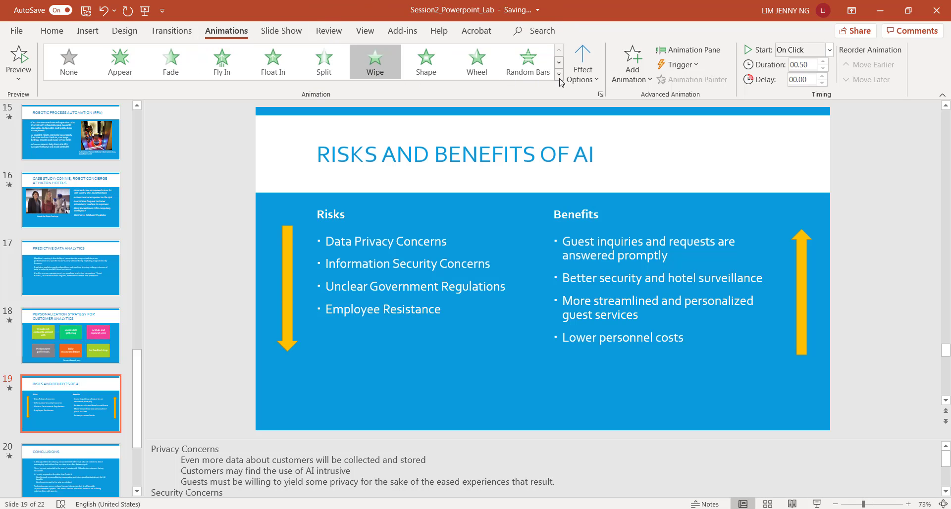
left_click(582, 76)
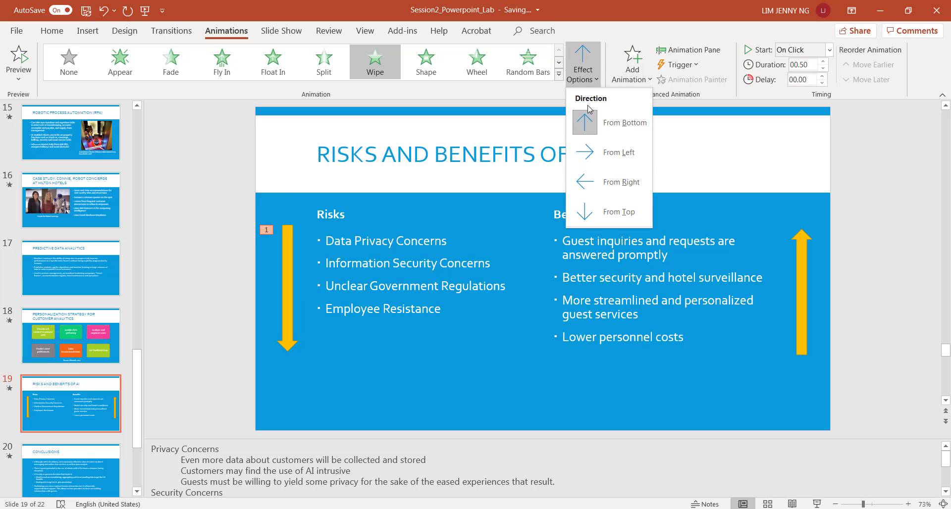
left_click(592, 213)
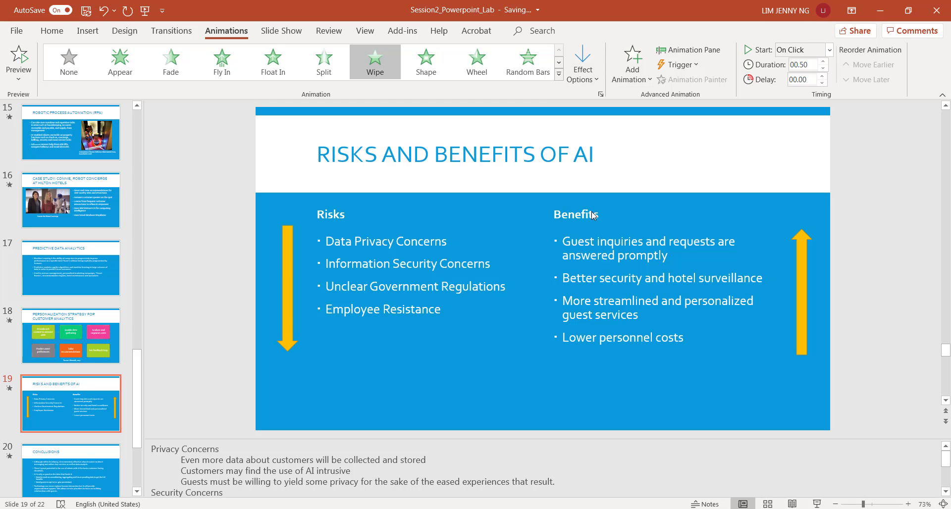
Give the right yellow up-arrow beside Benefits a Wipe entrance from the bottom.
left_click(807, 250)
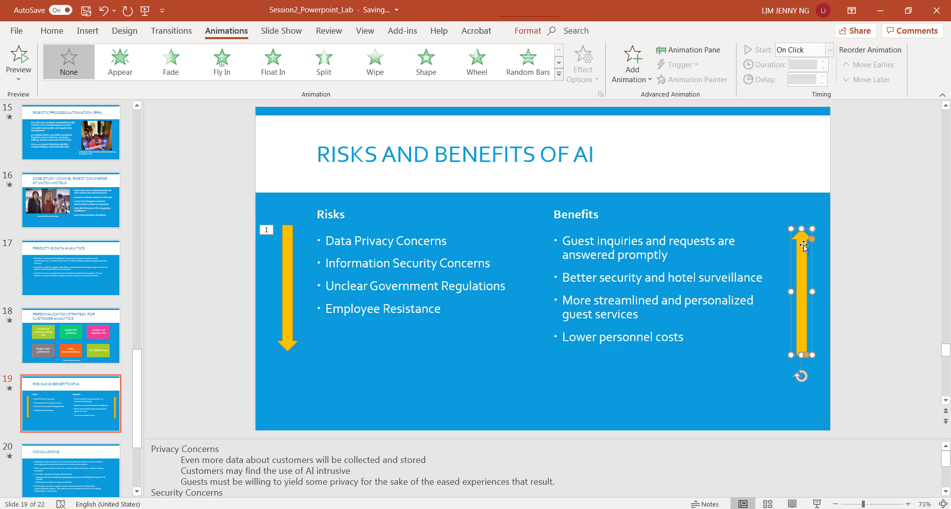
left_click(377, 63)
left_click(585, 80)
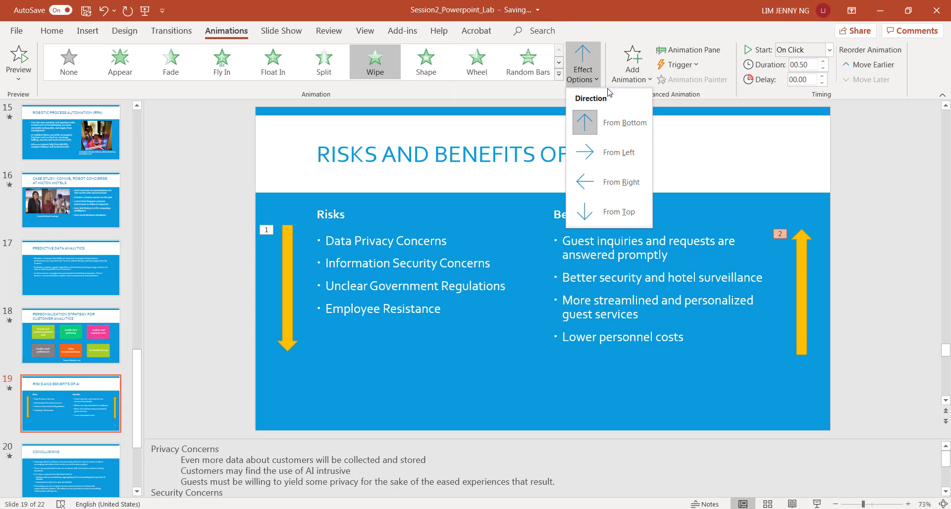
left_click(613, 130)
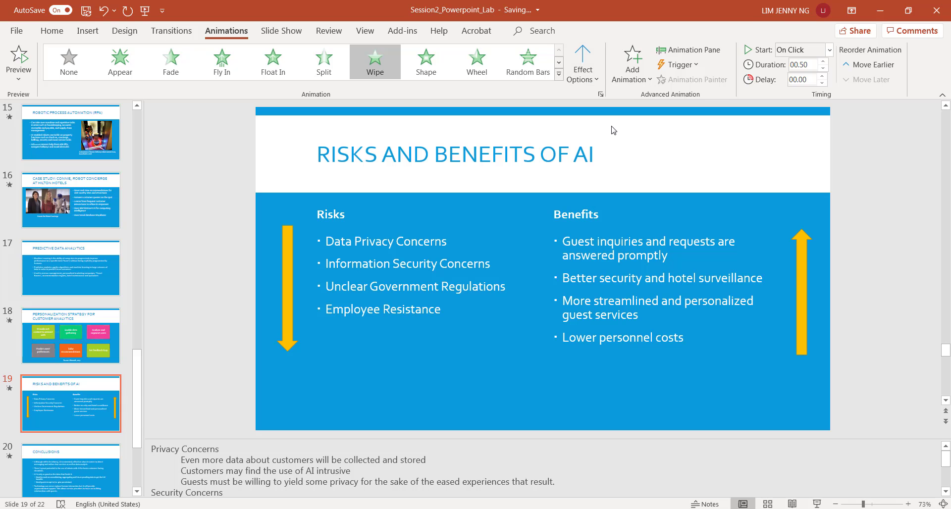
left_click(283, 32)
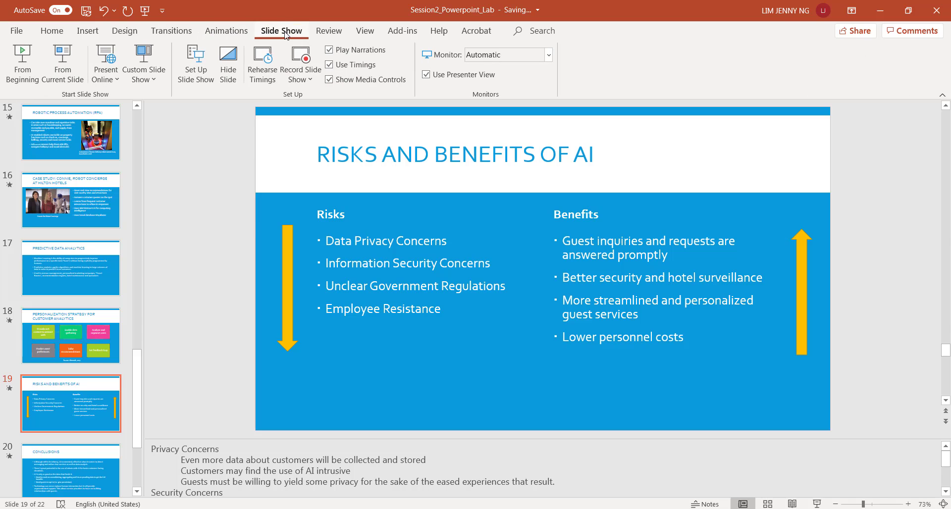
Run slide 19 as a slide show through both arrow wipes, then open slide 20, Conclusions.
left_click(72, 72)
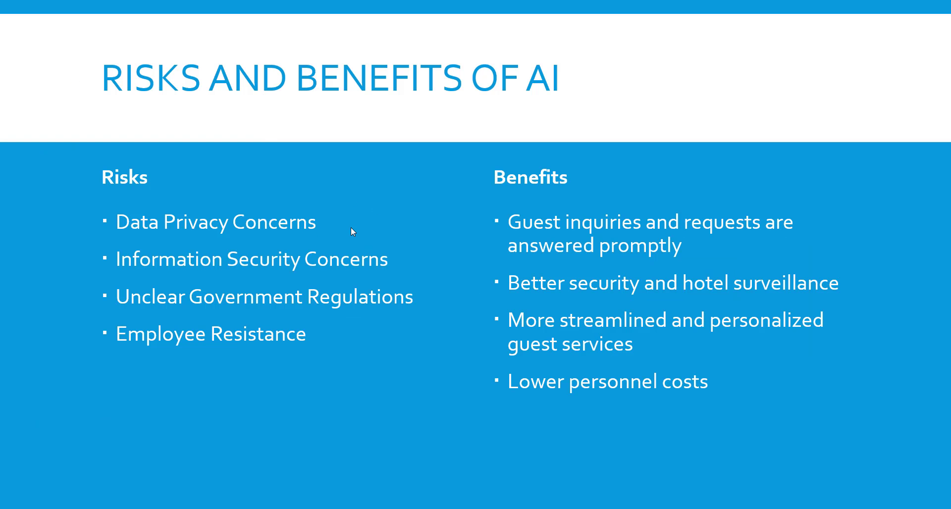
left_click(337, 203)
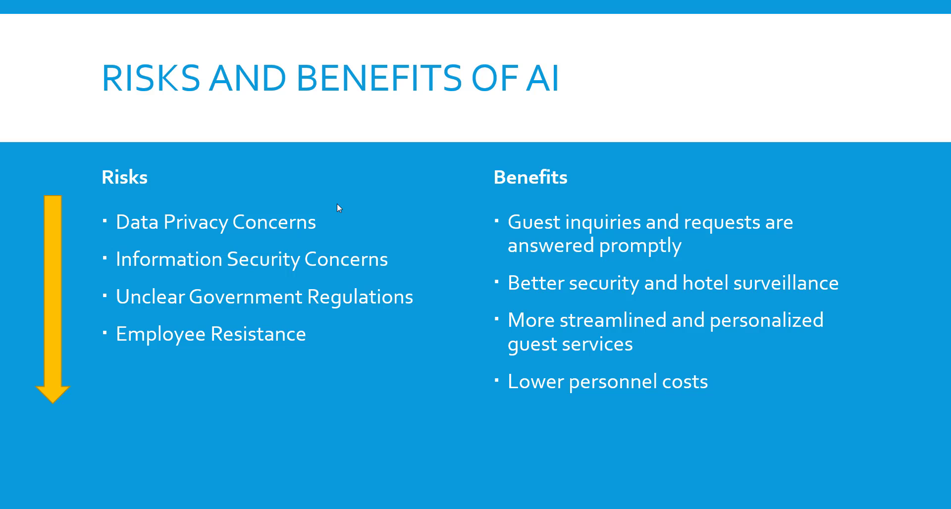
left_click(336, 203)
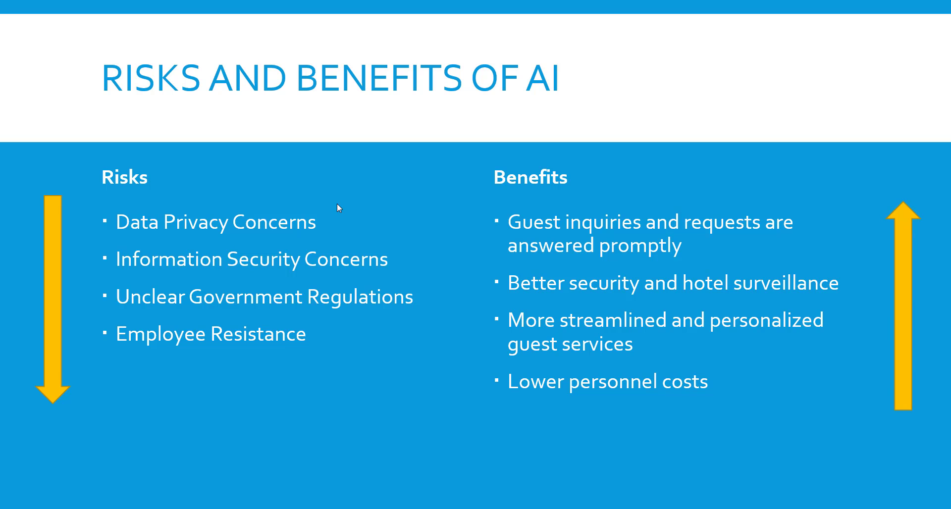
key("Escape")
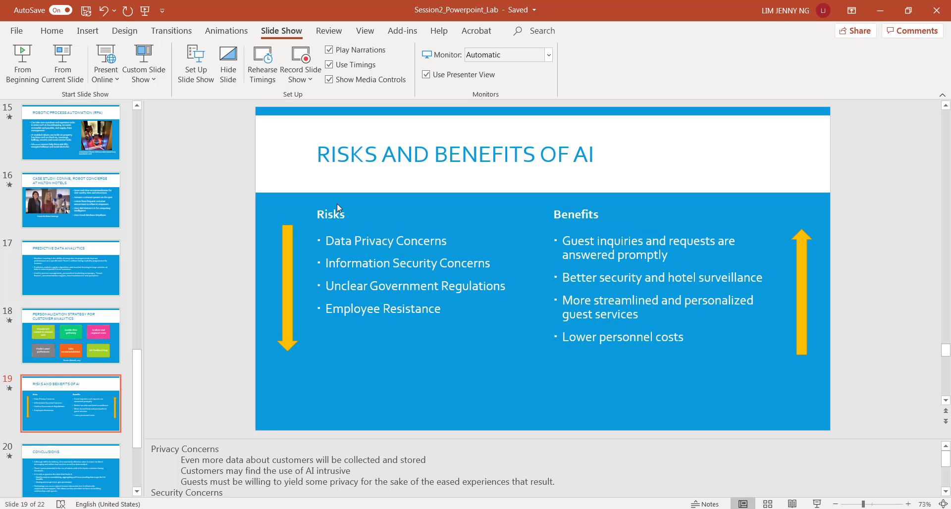
left_click_drag(137, 425, 138, 455)
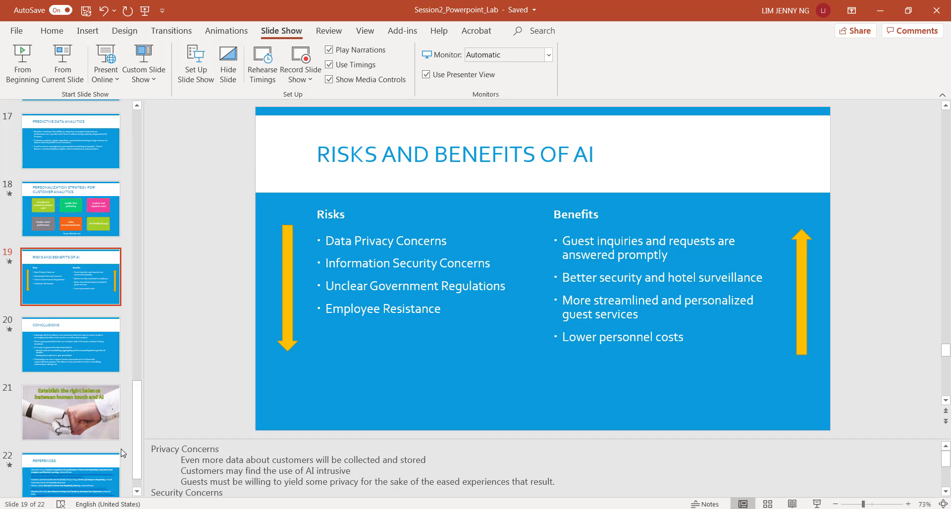
left_click(91, 344)
key("alt+a")
Apply Fade By Paragraph to the slide 20 Conclusions text box, then open slide 21.
left_click(400, 214)
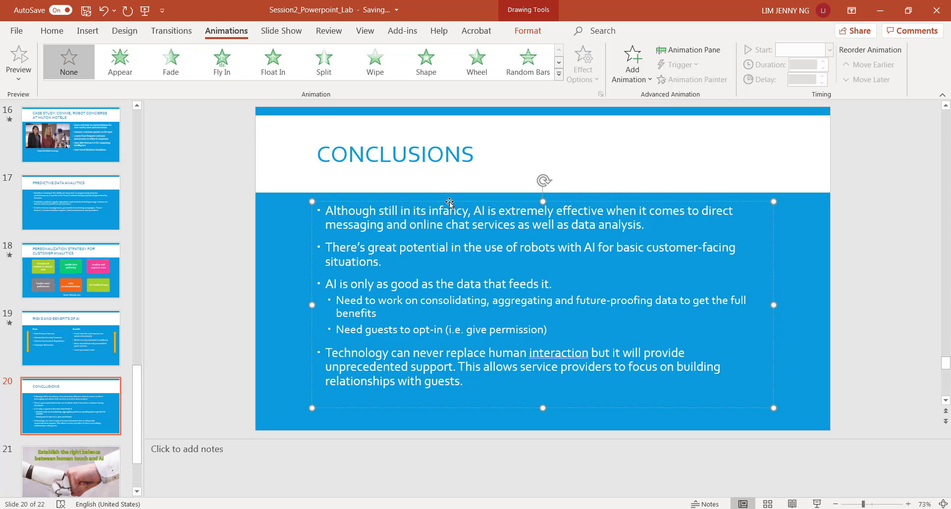
left_click(187, 68)
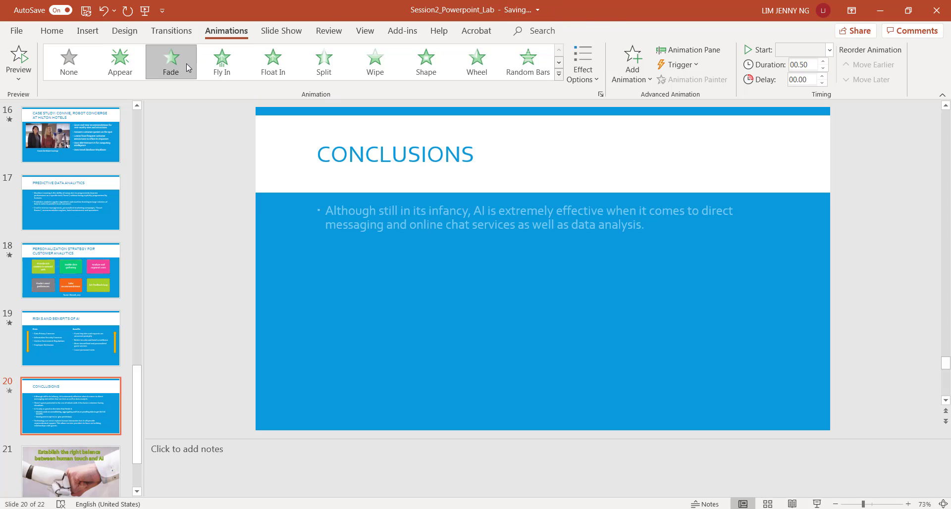
left_click(583, 74)
left_click(583, 74)
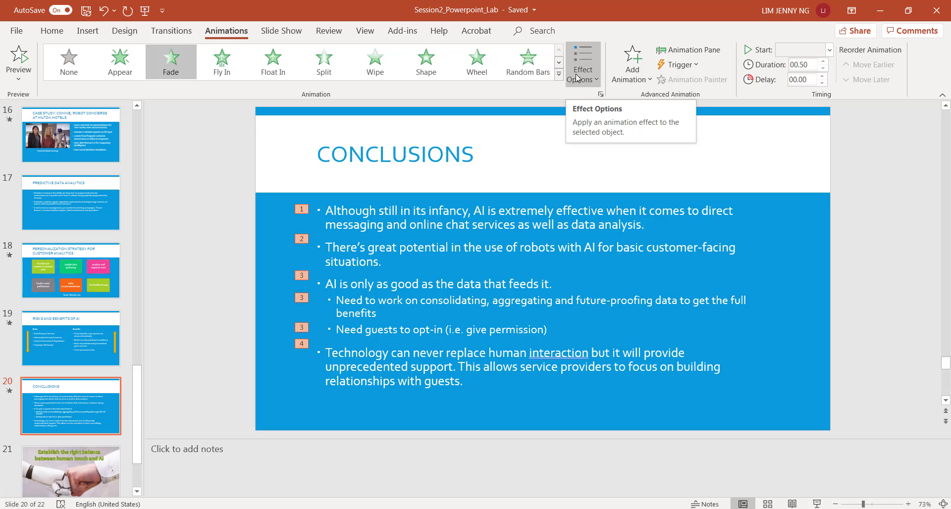
left_click(71, 471)
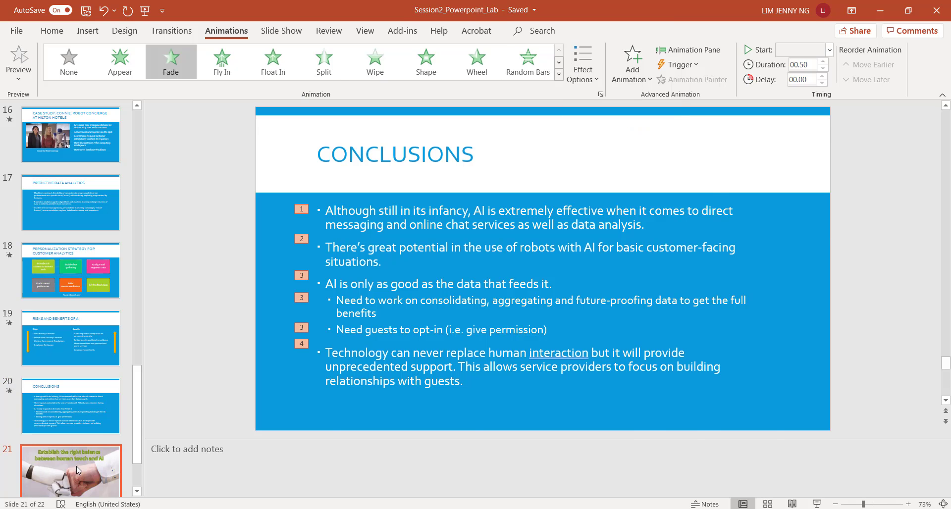
Apply a Checkerboard transition to slide 21 and select its title text.
left_click(170, 31)
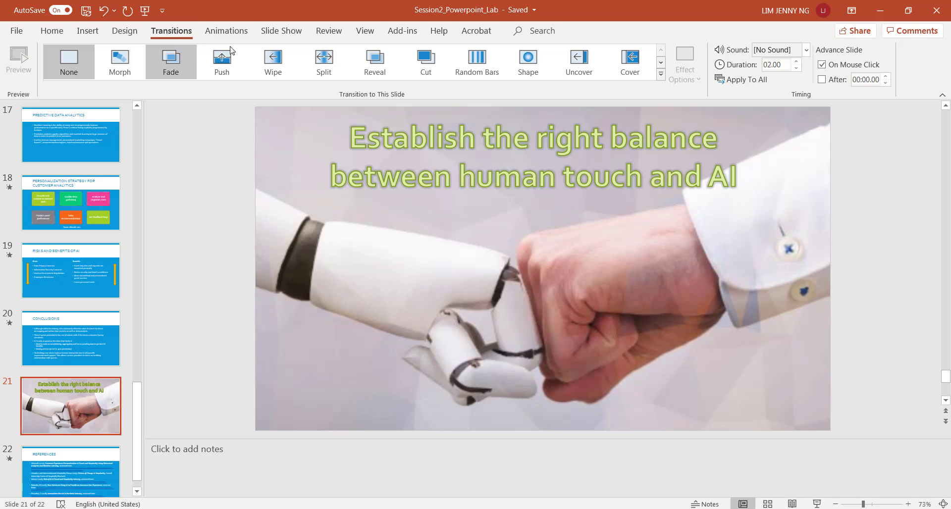
left_click(660, 74)
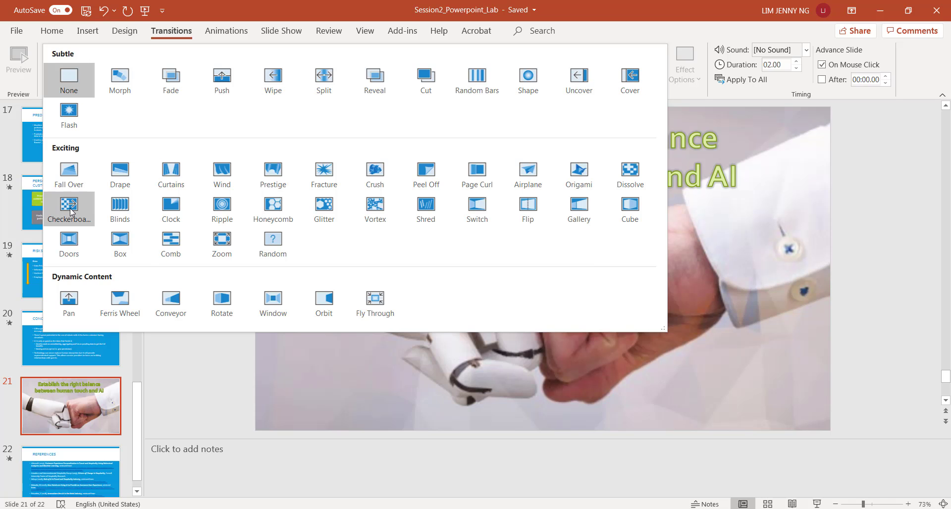
left_click(70, 209)
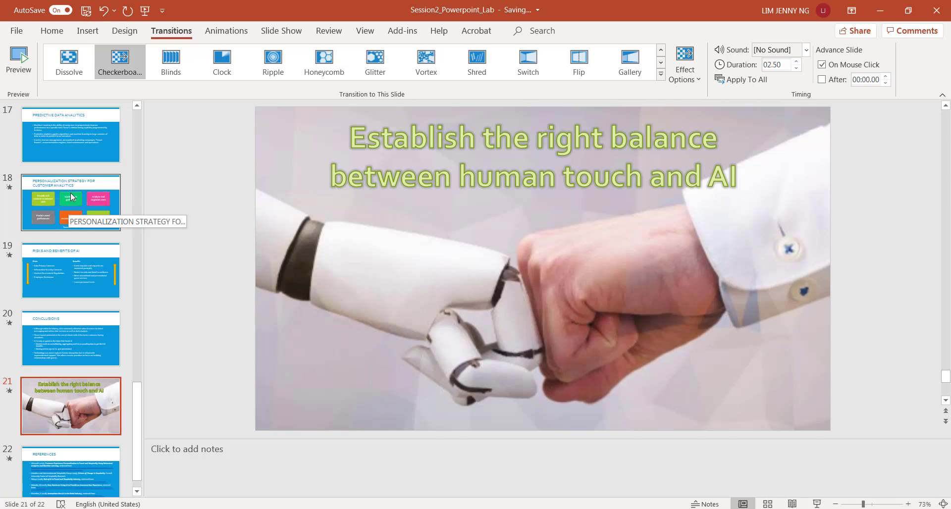
left_click(411, 118)
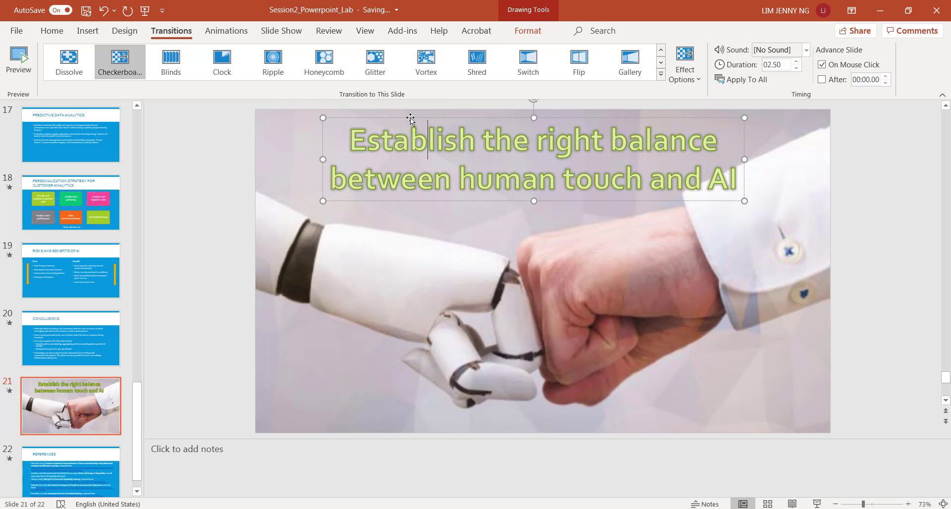
Give slide 21's title a Grow & Turn entrance animation.
left_click(226, 31)
left_click(559, 74)
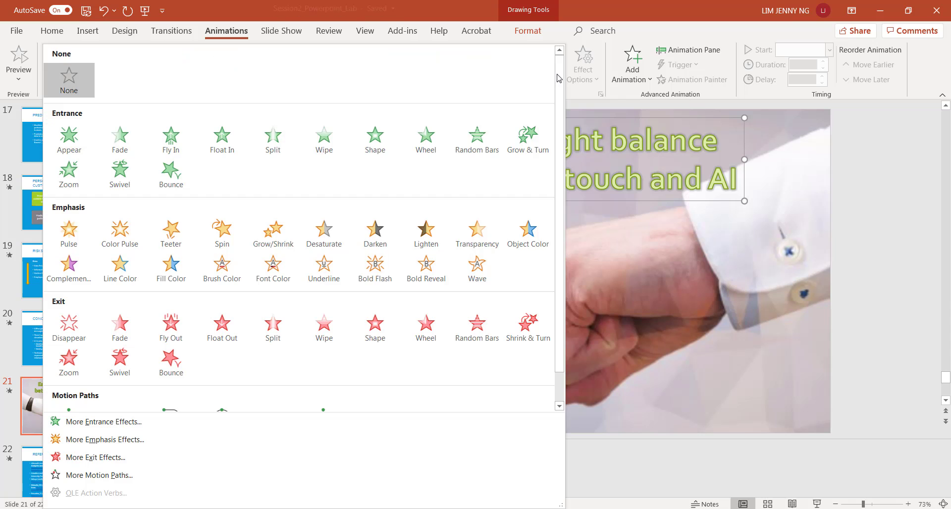
left_click(528, 125)
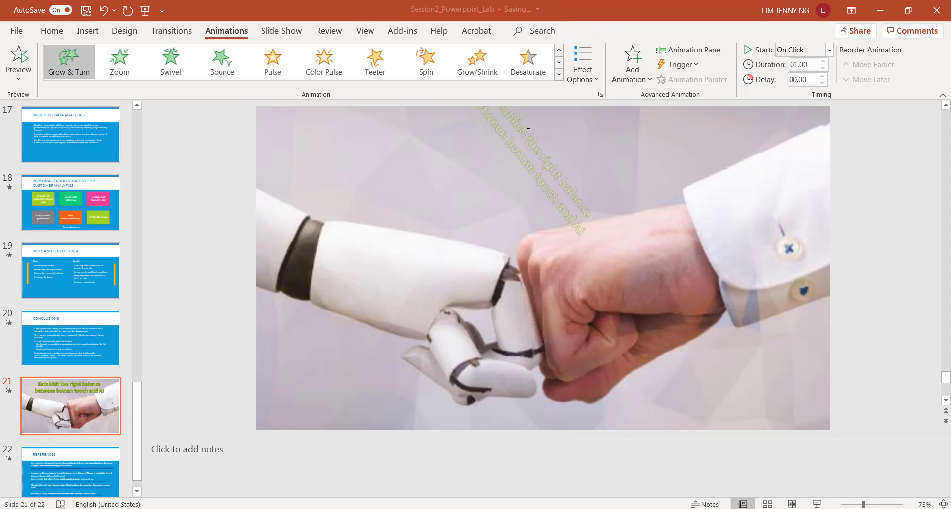
left_click(281, 31)
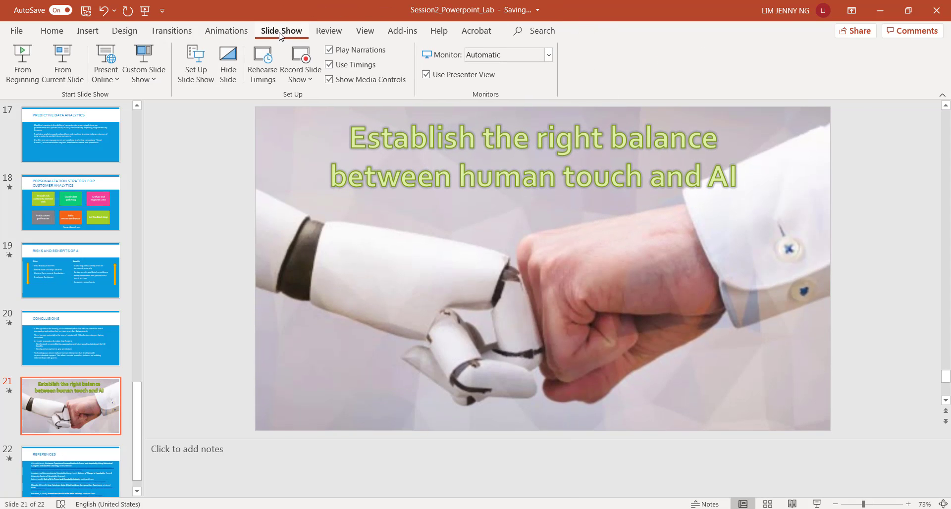
left_click(67, 71)
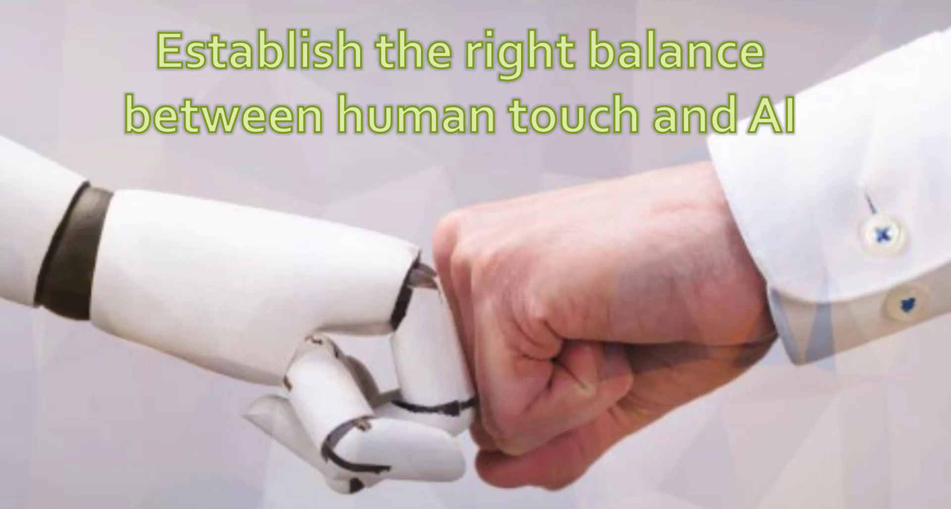
key("Escape")
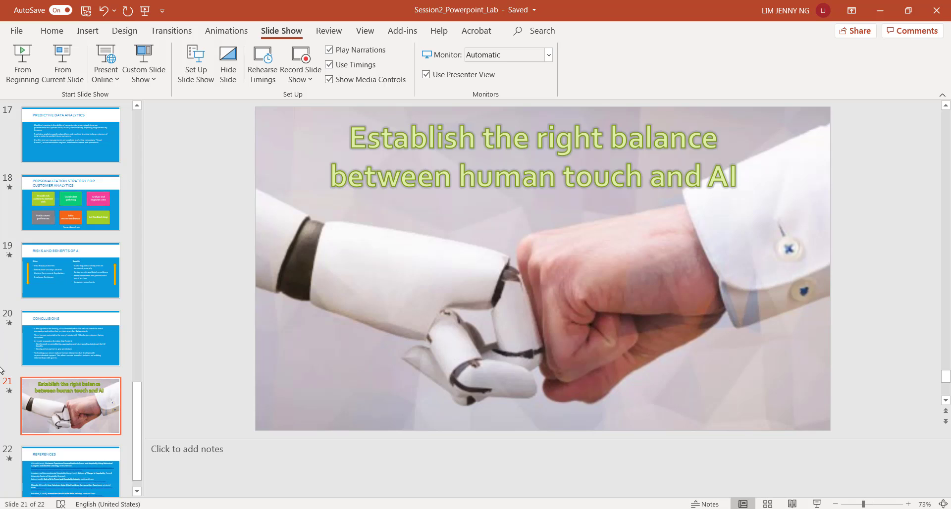
Apply a Wipe transition to the References slide 22, then recheck slide 21.
left_click(86, 452)
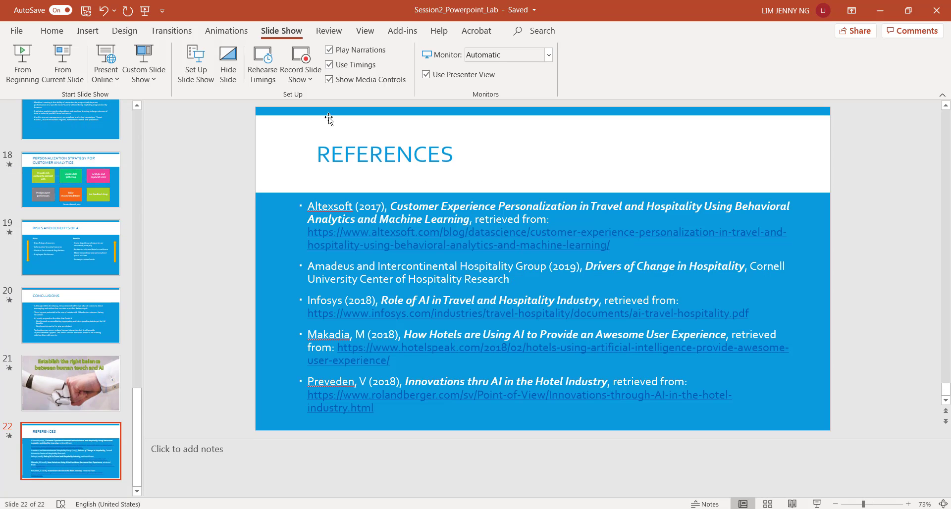
left_click(179, 33)
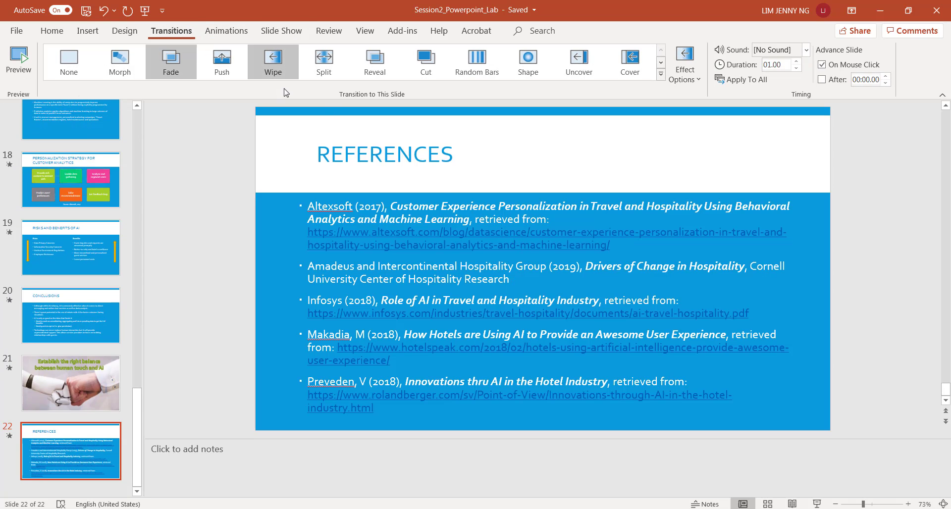
left_click(280, 68)
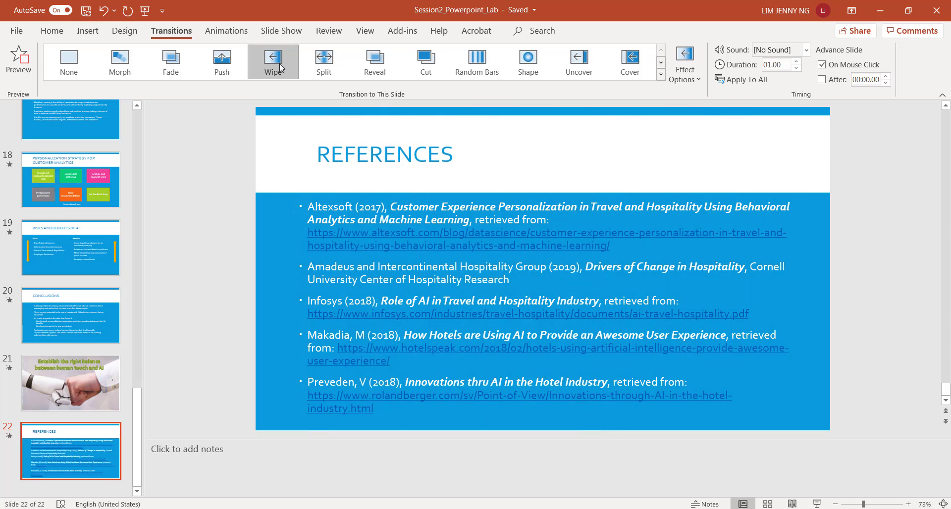
left_click(96, 376)
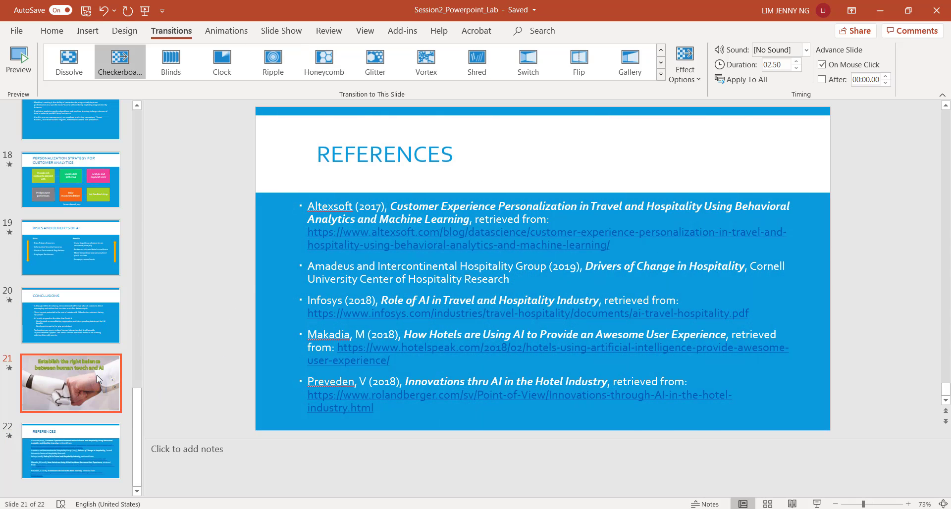
Return to the title slide and review its animation and Rotate transition settings.
left_click_drag(135, 404, 141, 233)
left_click_drag(153, 182, 139, 114)
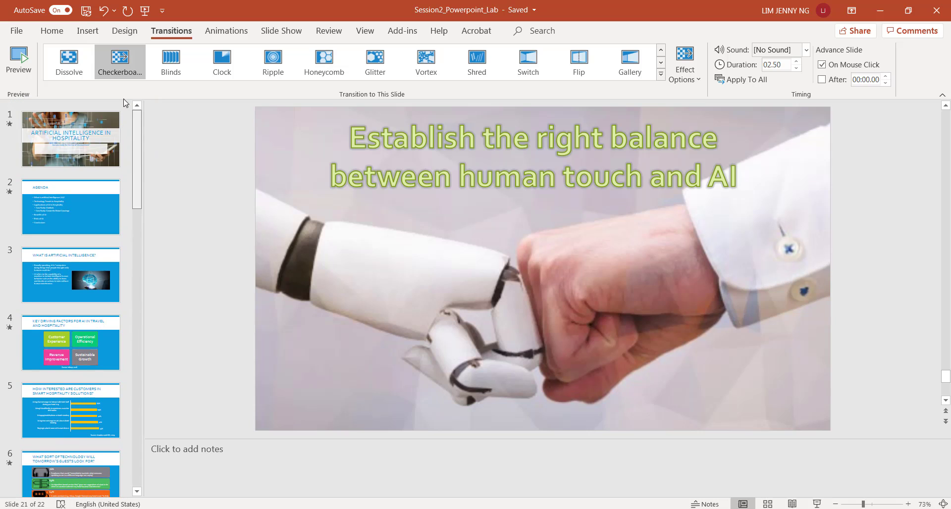
left_click(75, 139)
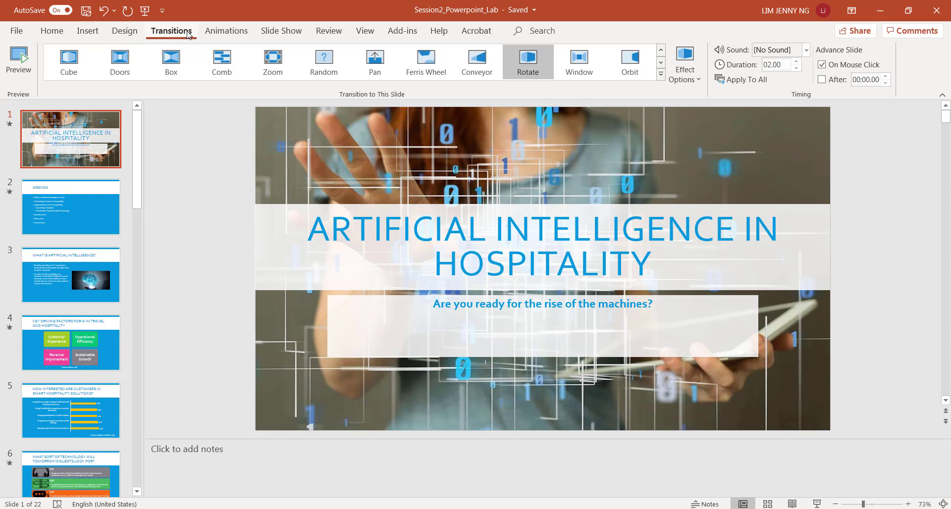
left_click(220, 32)
left_click(189, 33)
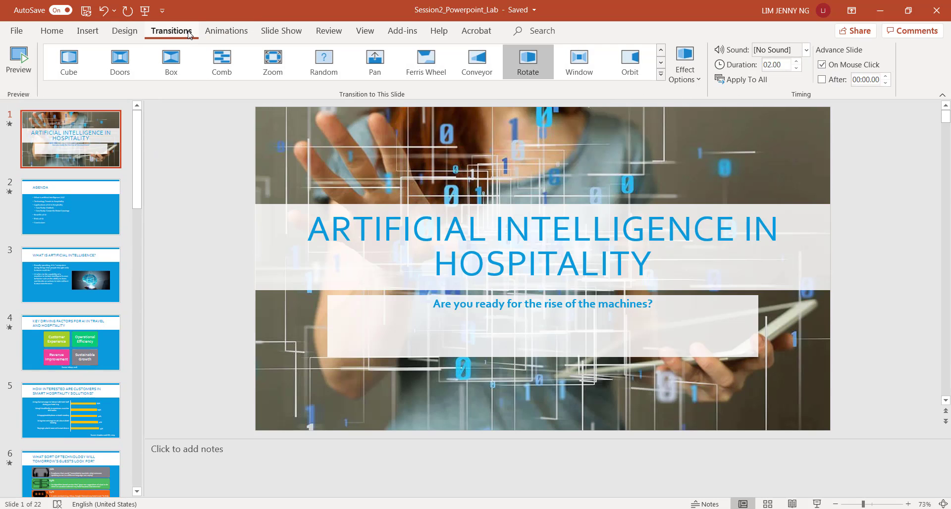